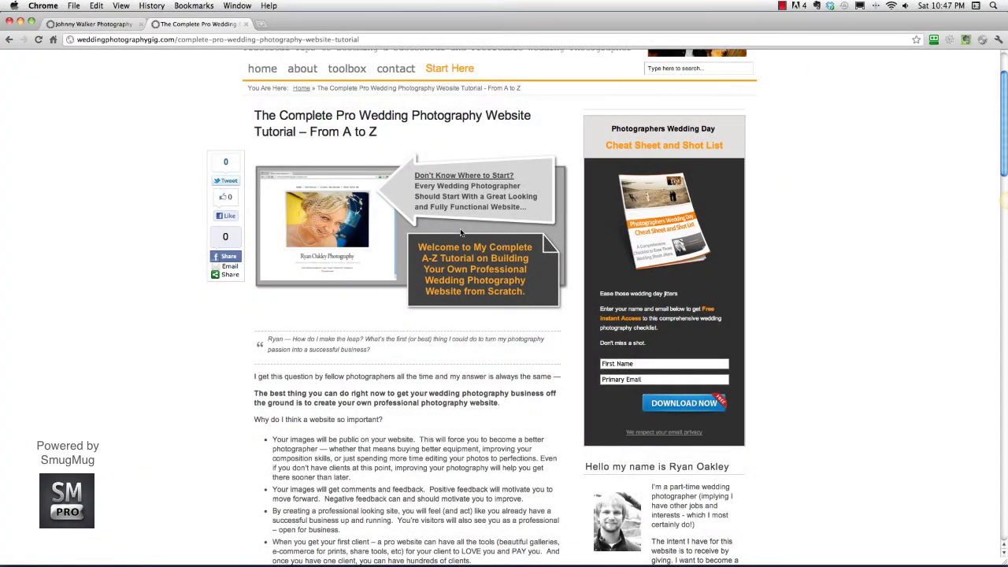
# - Scroll through the Complete Pro Wedding Photography Website Tutorial page
pyautogui.scroll(-10, 461, 232)
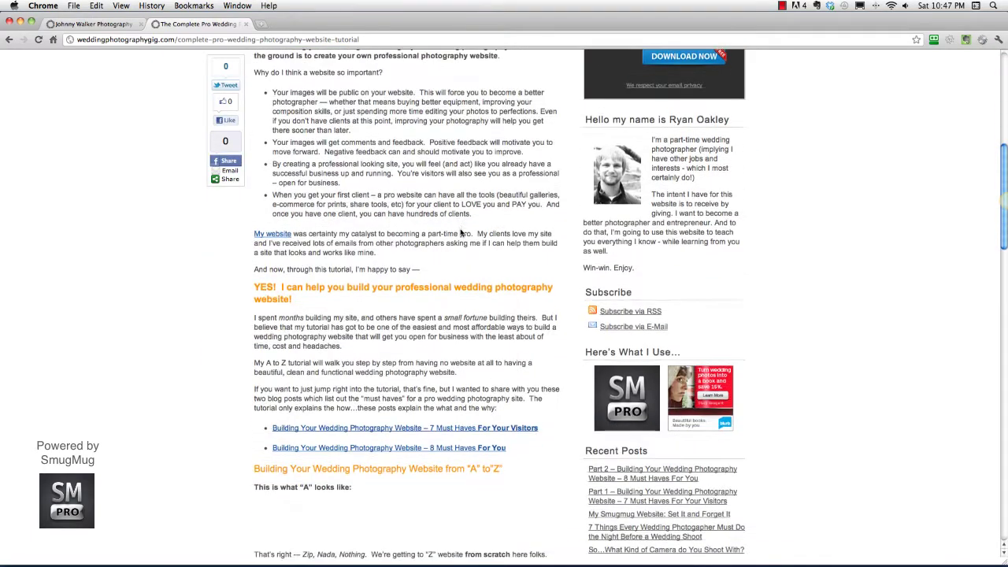
pyautogui.scroll(-7, 461, 233)
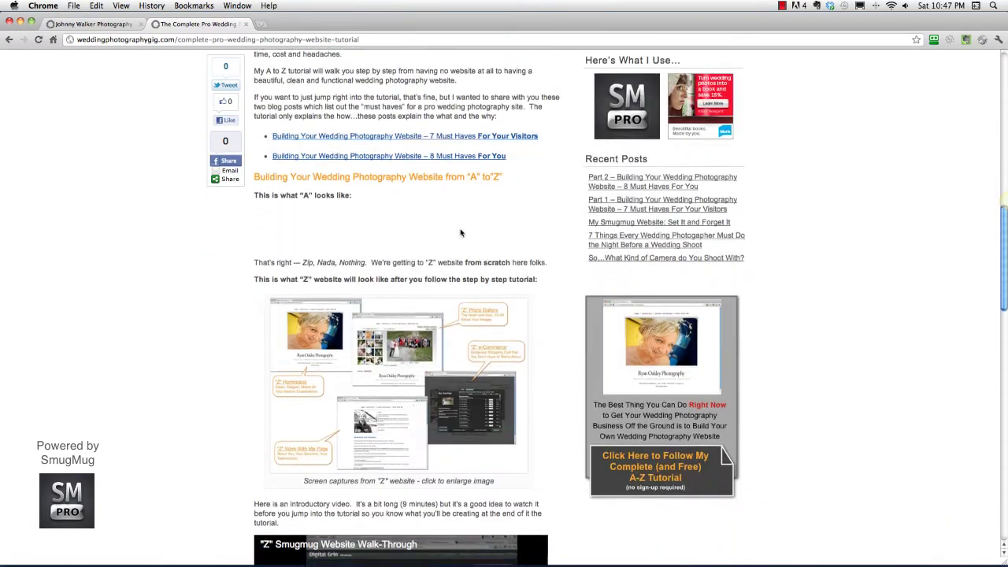
pyautogui.scroll(-1, 460, 232)
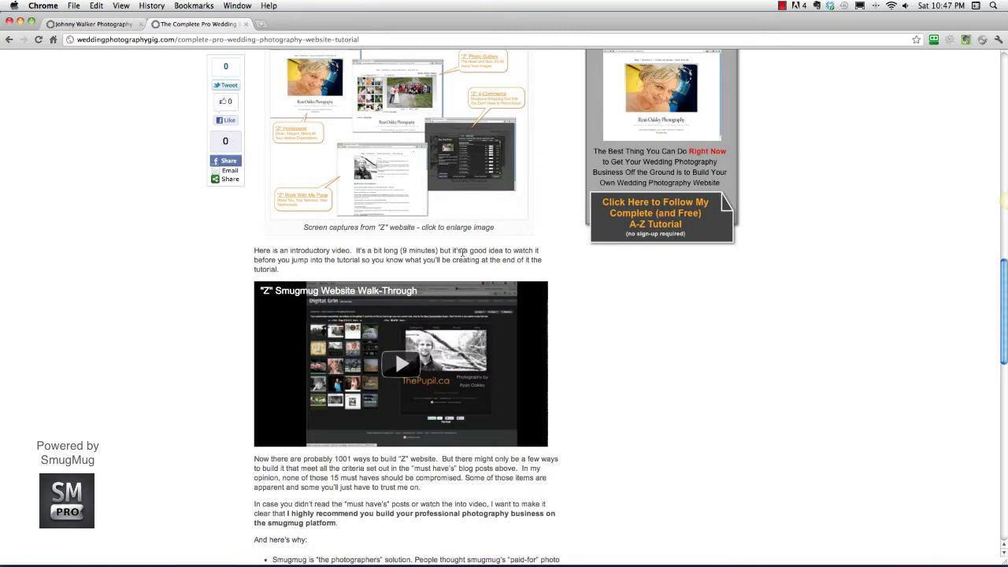
pyautogui.scroll(-10, 474, 256)
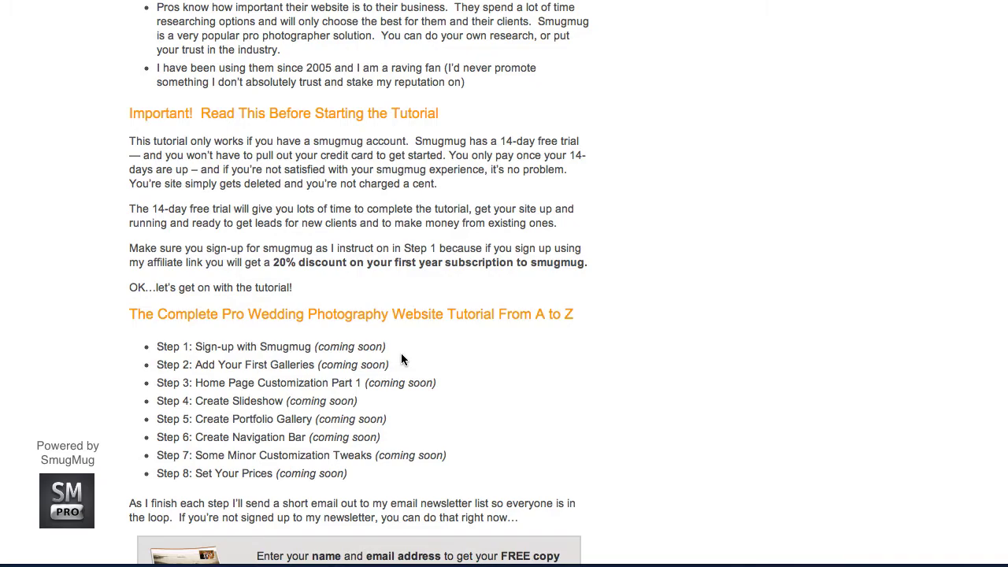
pyautogui.scroll(5, 437, 371)
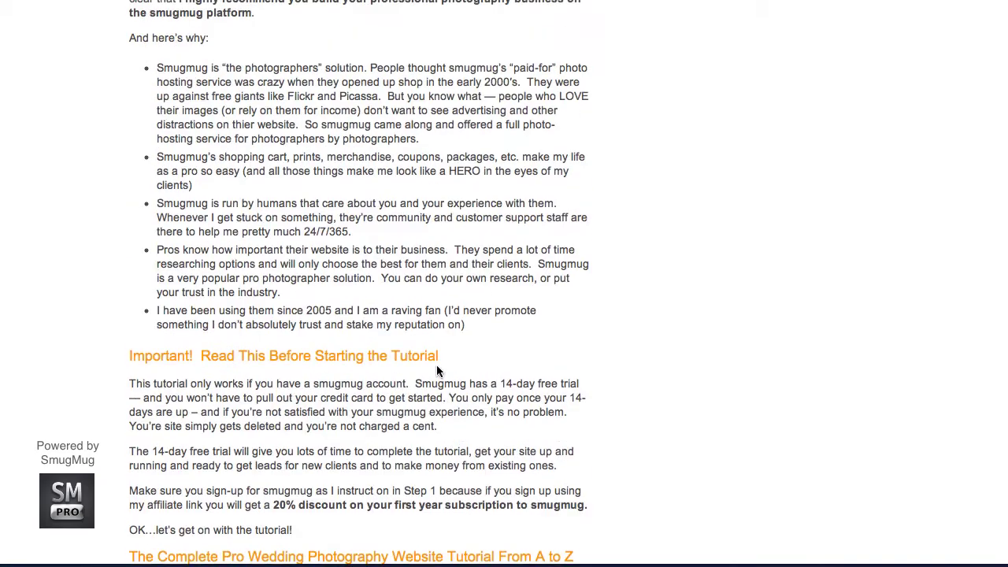
pyautogui.scroll(20, 437, 369)
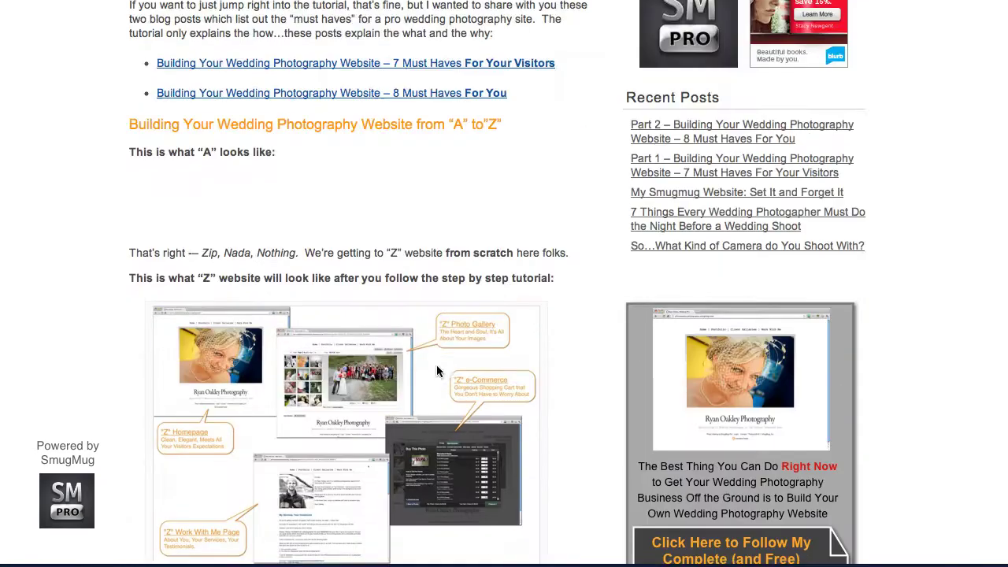
pyautogui.scroll(4, 439, 371)
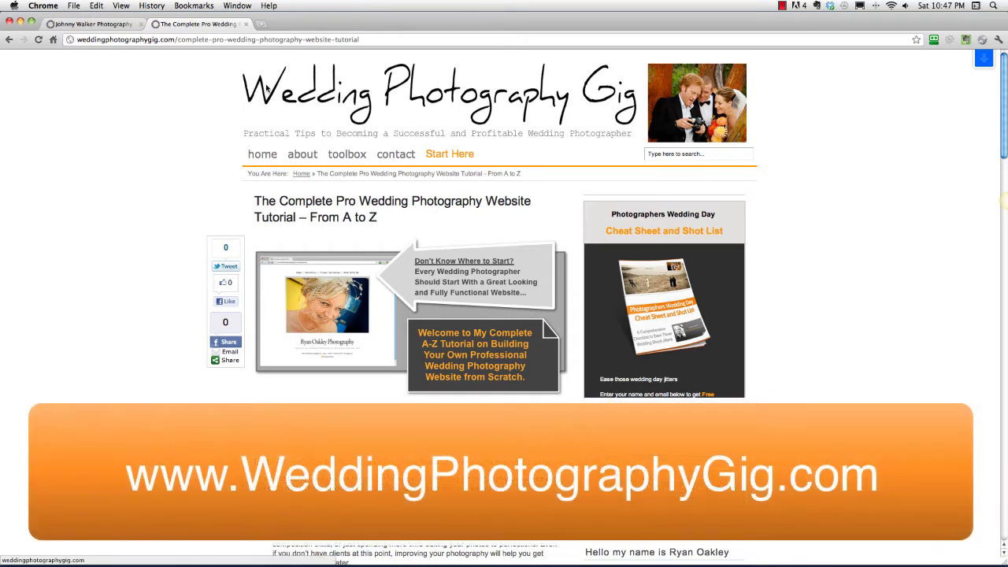
# - Select the tutorial's web address, visit the site's homepage, then return to the A-to-Z tutorial
pyautogui.click(204, 41)
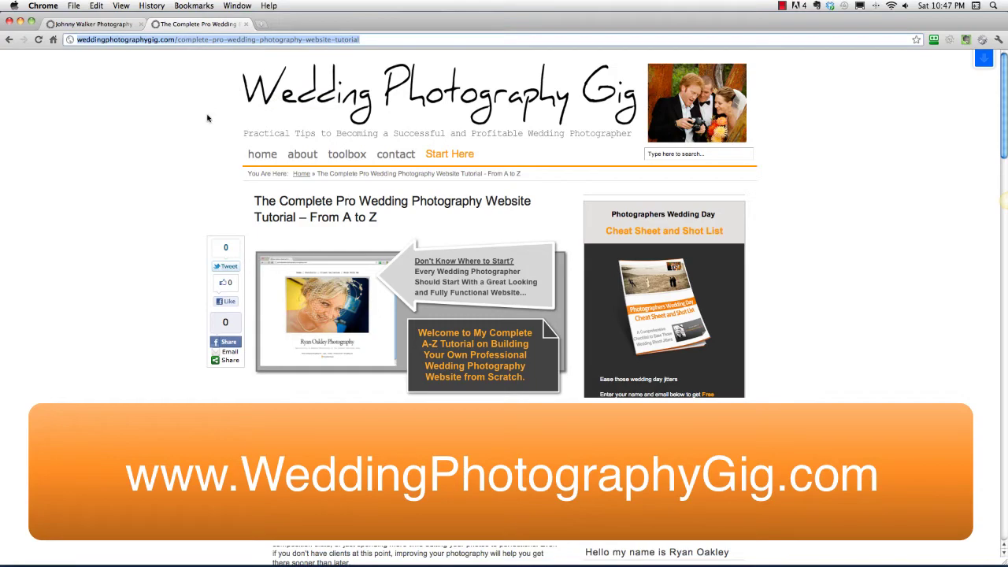
pyautogui.scroll(-5, 457, 268)
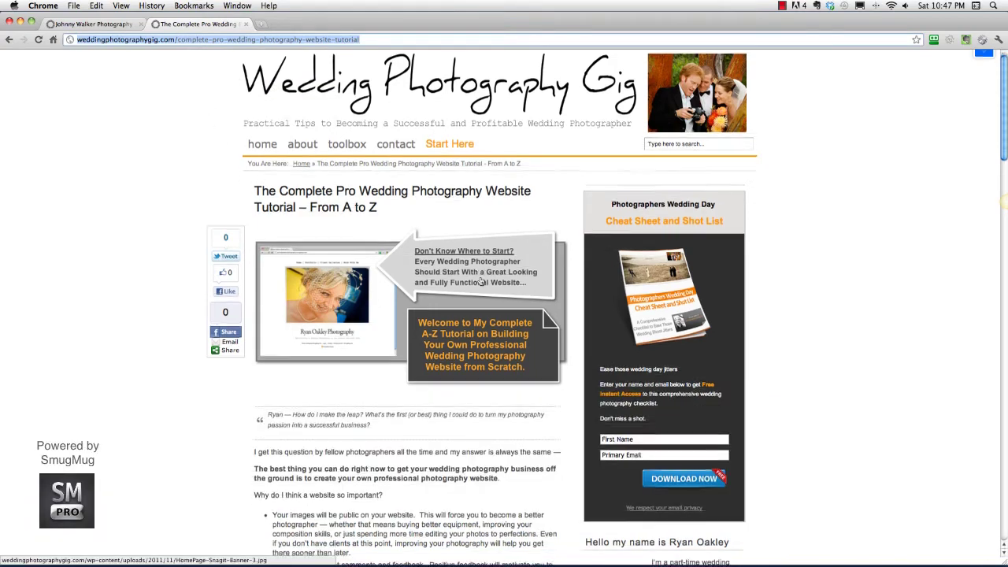
pyautogui.scroll(-10, 486, 278)
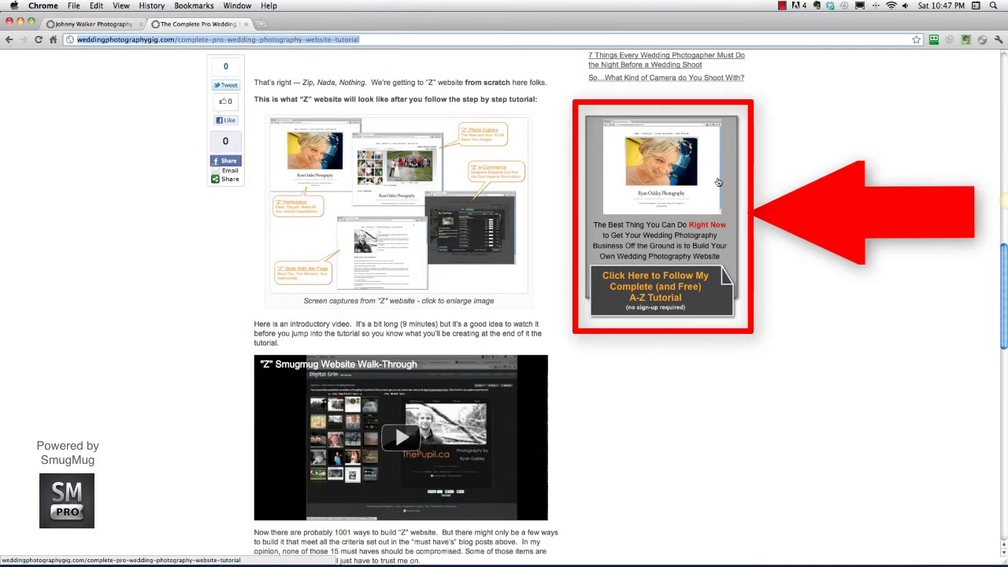
pyautogui.scroll(1, 578, 292)
pyautogui.click(578, 293)
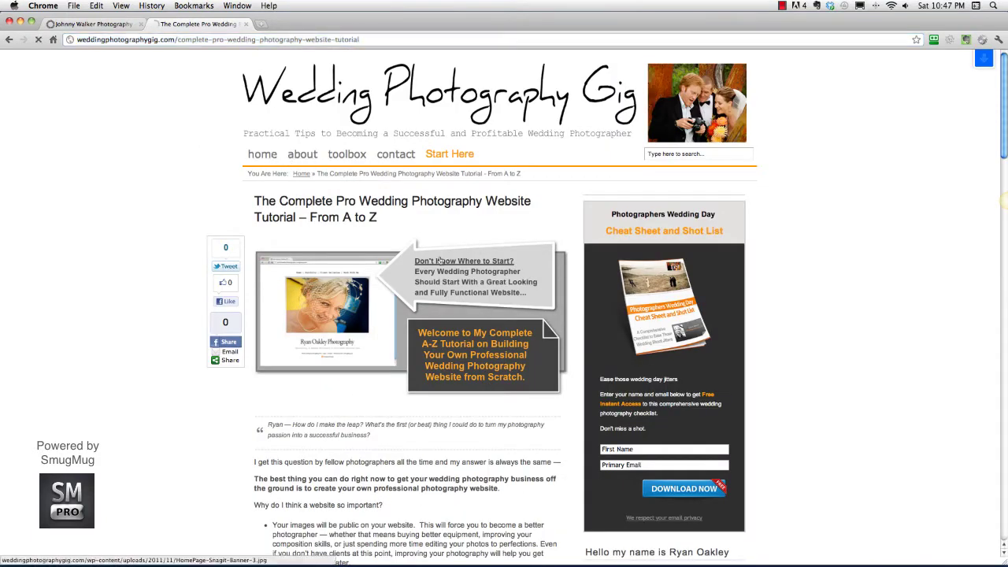
pyautogui.click(484, 269)
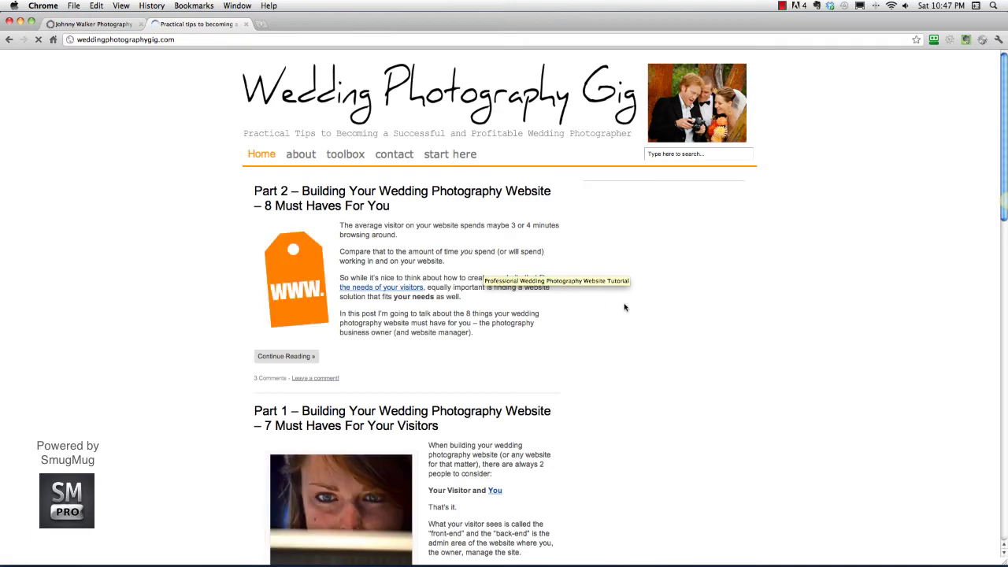
pyautogui.scroll(-15, 638, 307)
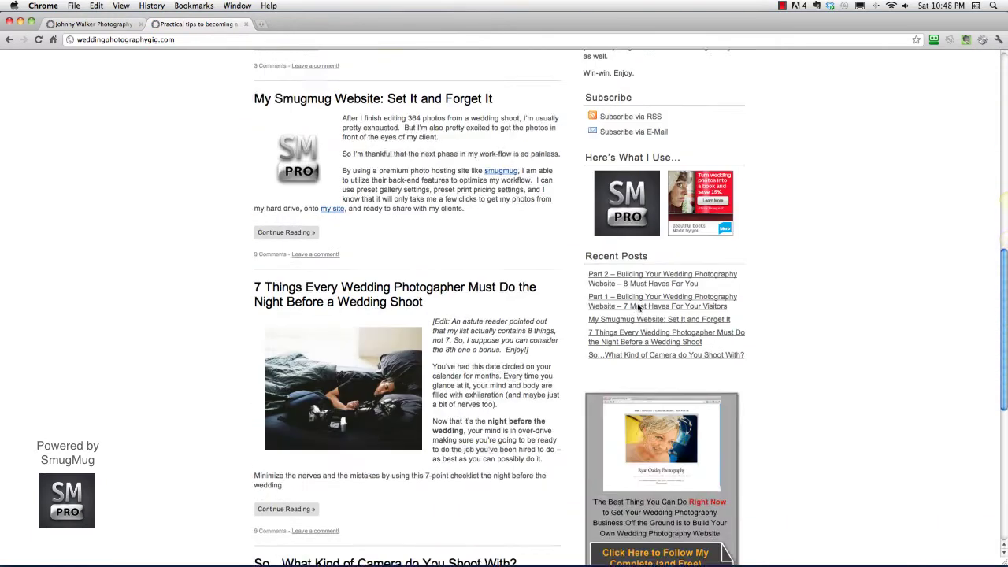
pyautogui.scroll(-2, 638, 308)
pyautogui.click(675, 311)
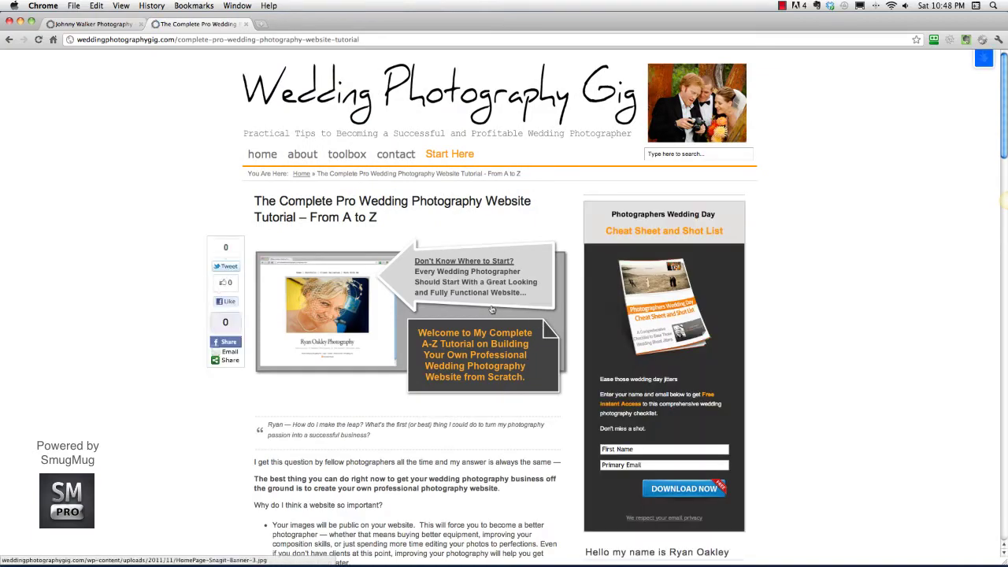
# - Scroll down to the 'Building Your Wedding Photography Website from A to Z' section
pyautogui.scroll(-1, 491, 311)
pyautogui.scroll(-10, 491, 311)
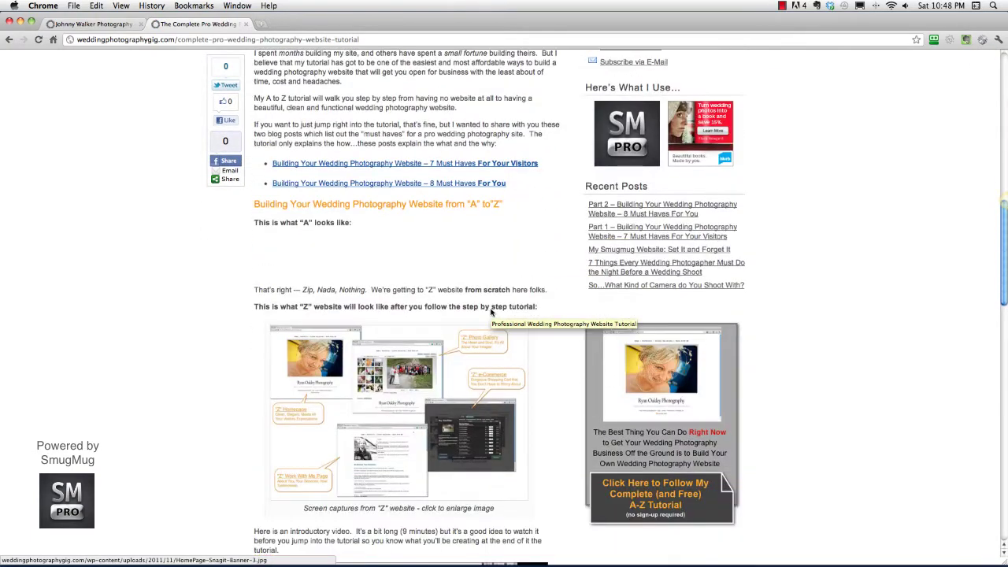
pyautogui.scroll(-6, 491, 312)
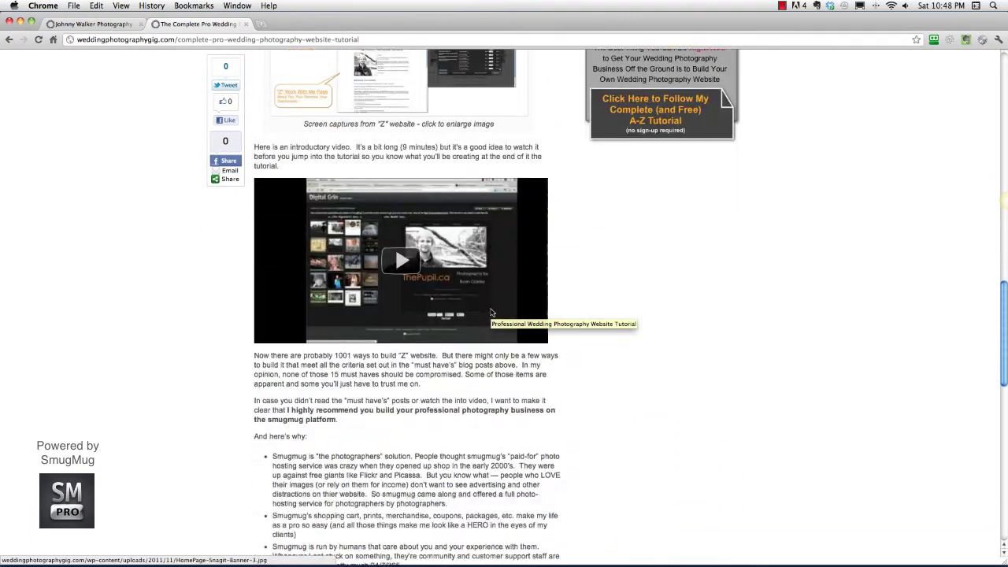
pyautogui.scroll(-2, 492, 313)
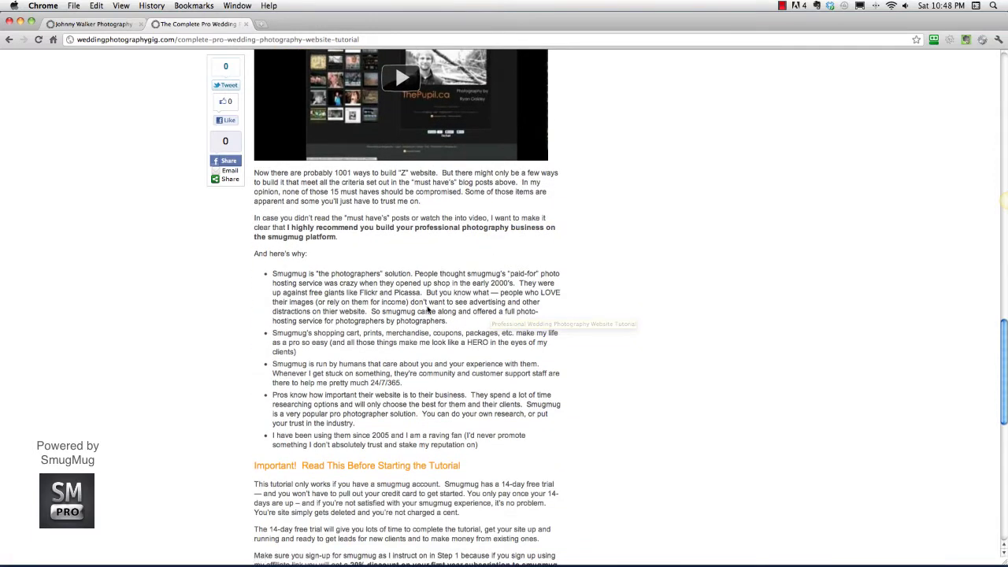
pyautogui.scroll(-3, 441, 311)
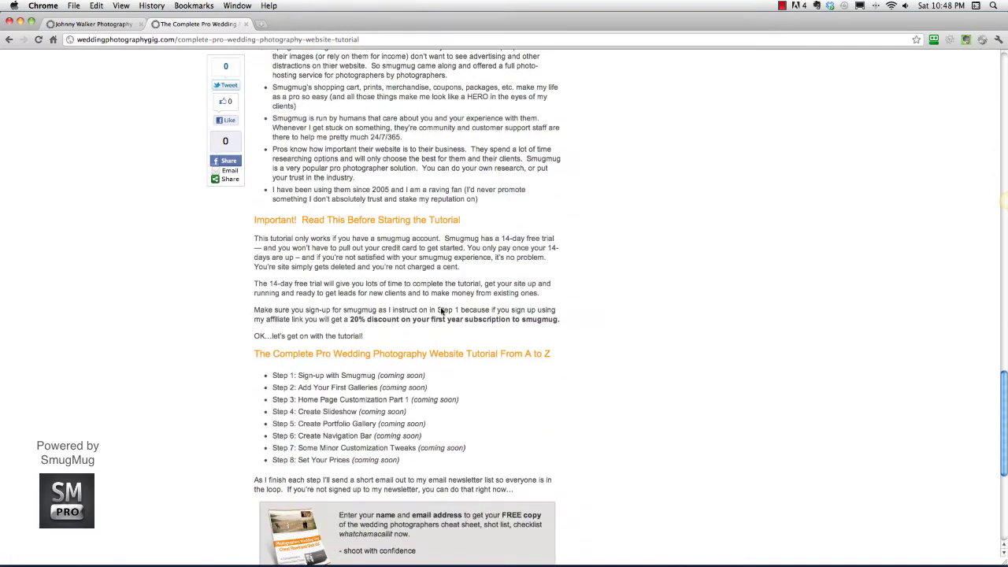
pyautogui.scroll(-1, 441, 311)
pyautogui.scroll(2, 501, 319)
pyautogui.scroll(4, 501, 319)
pyautogui.scroll(5, 501, 319)
pyautogui.scroll(4, 501, 319)
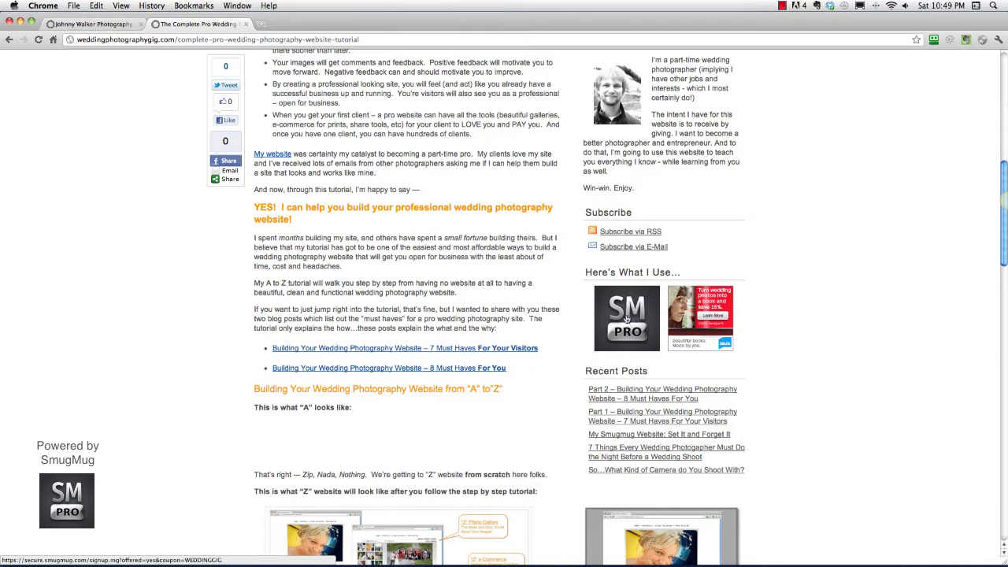
# - Open the 'Z' website screen-captures image at full size
pyautogui.scroll(-2, 618, 322)
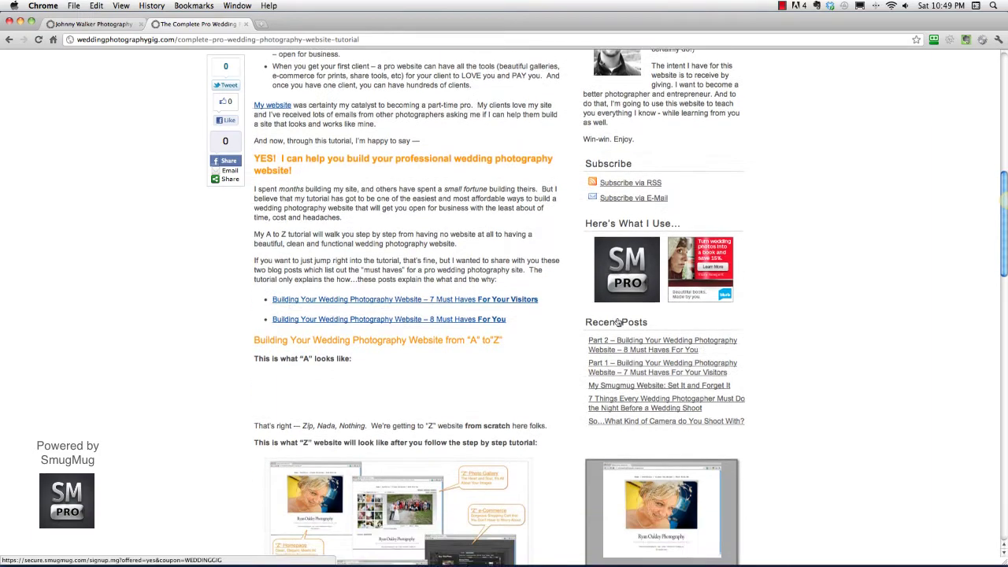
pyautogui.scroll(-5, 618, 322)
pyautogui.scroll(10, 618, 323)
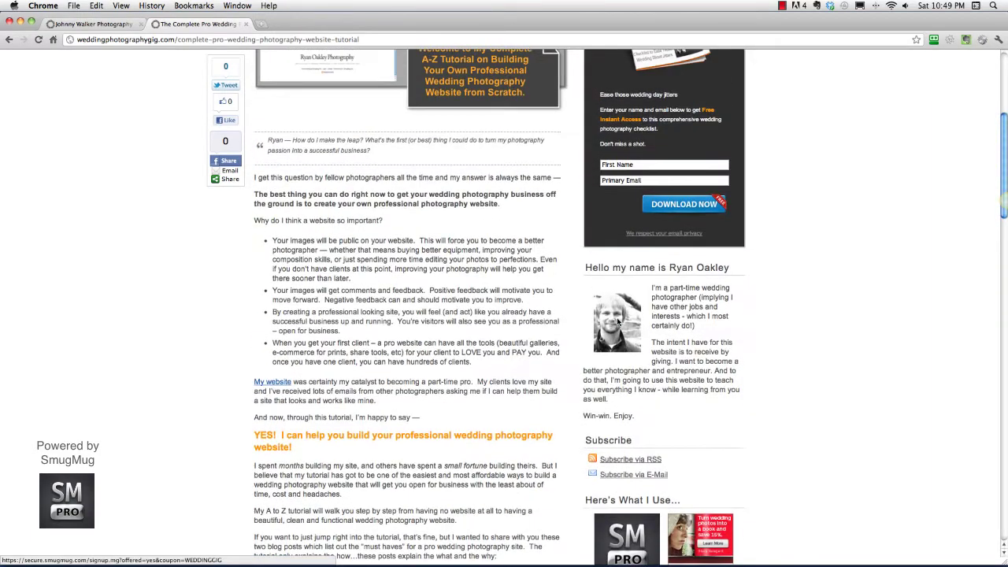
pyautogui.scroll(-8, 619, 322)
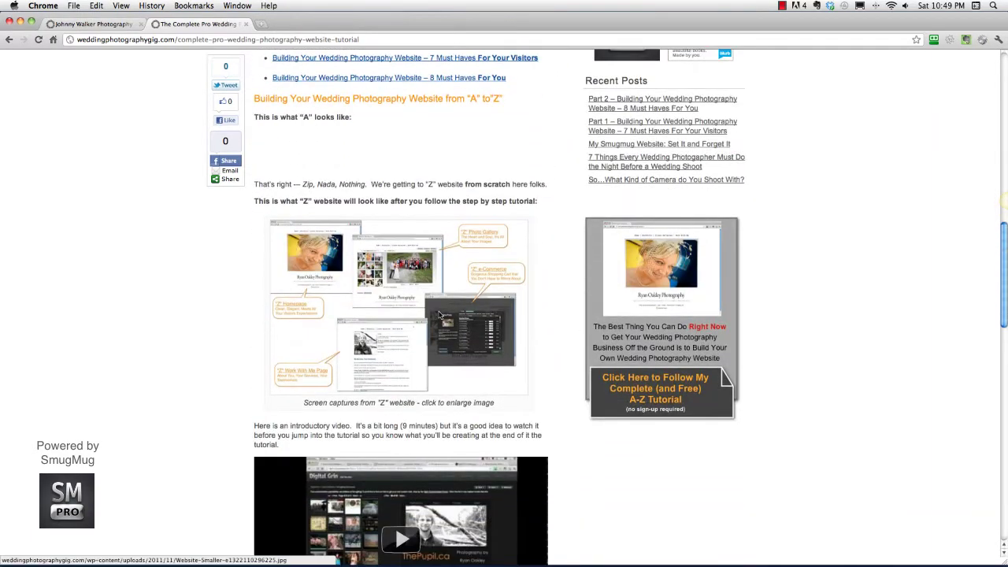
pyautogui.click(441, 315)
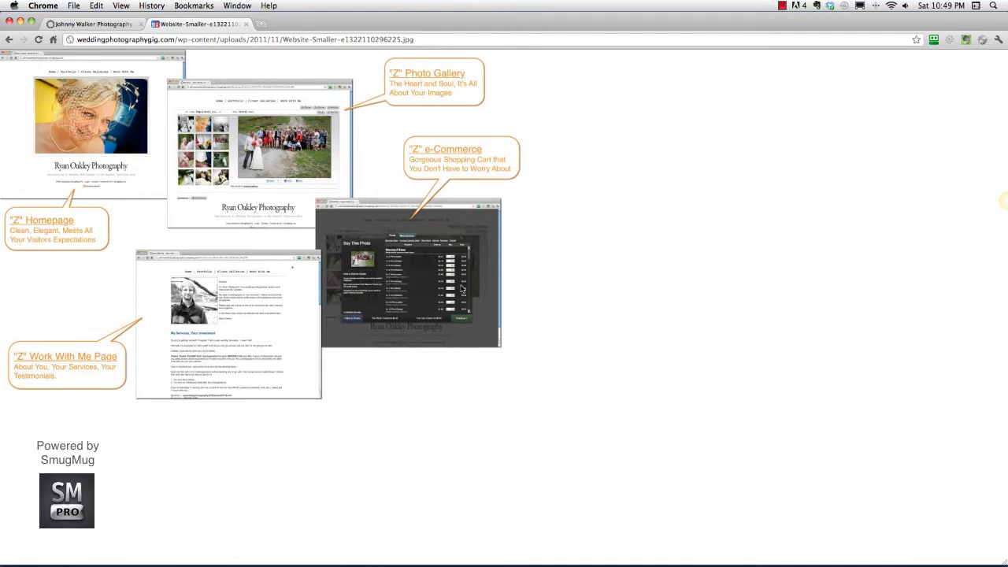
# - Compare with the existing Johnny Walker Photography site, then open SmugMug's free trial from the sidebar banner
pyautogui.click(90, 25)
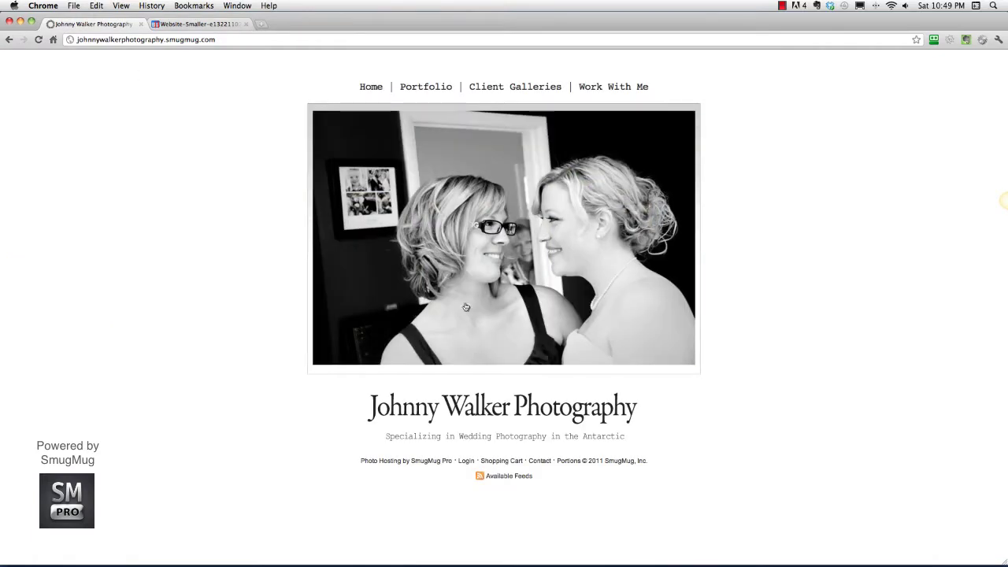
pyautogui.click(197, 25)
pyautogui.click(9, 38)
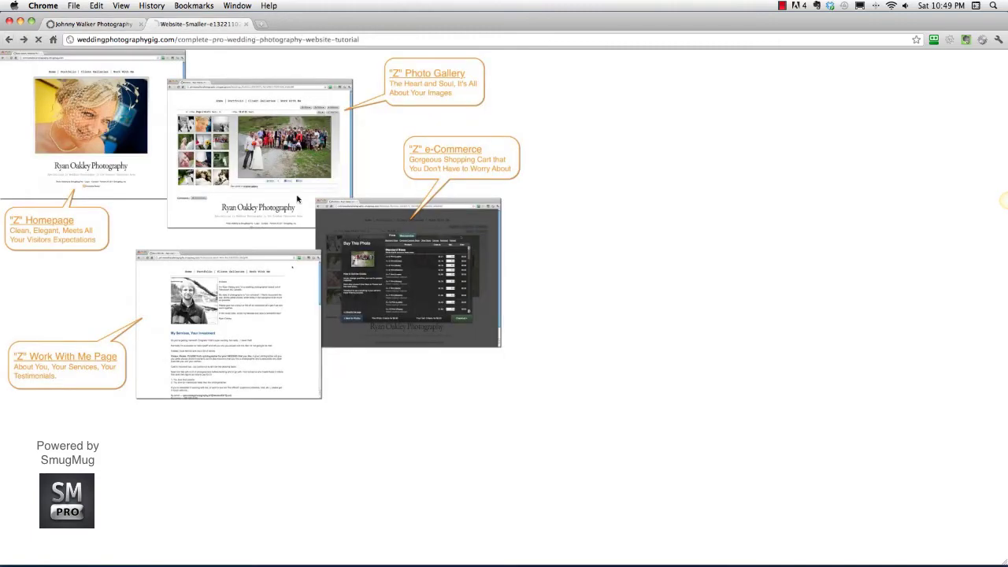
pyautogui.scroll(-10, 629, 275)
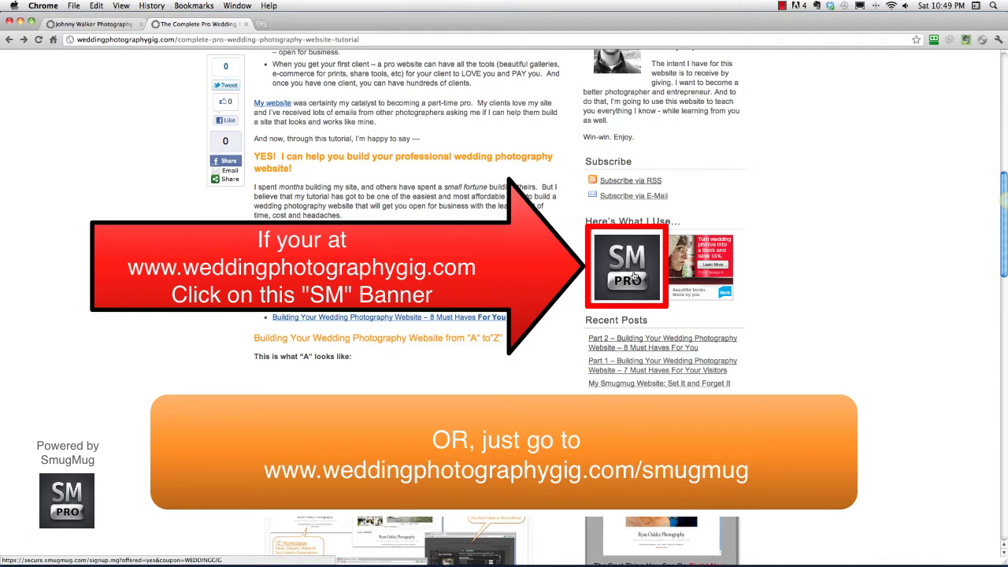
pyautogui.click(630, 269)
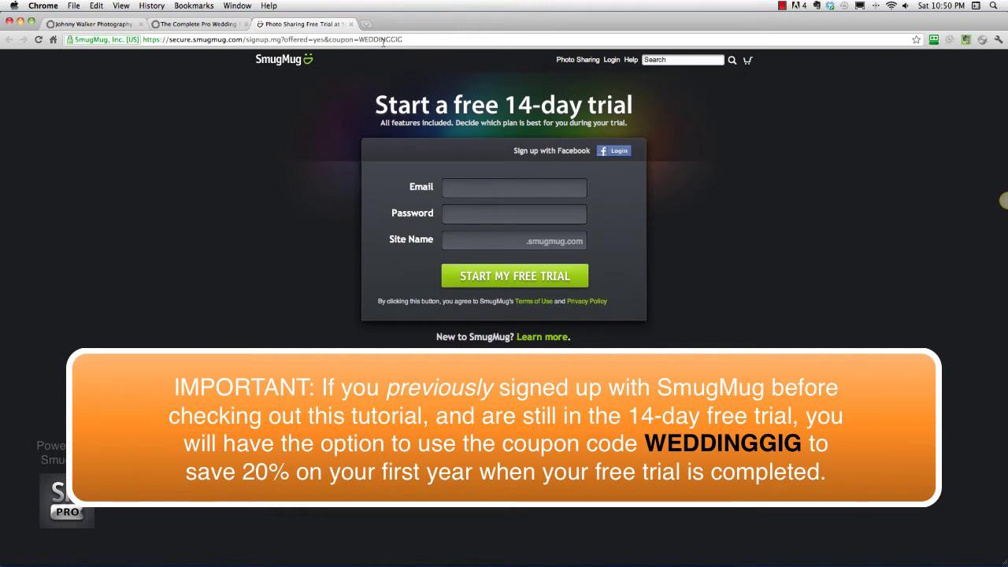
# - Enter the account e-mail address and a six-character password in the trial signup form
pyautogui.click(463, 186)
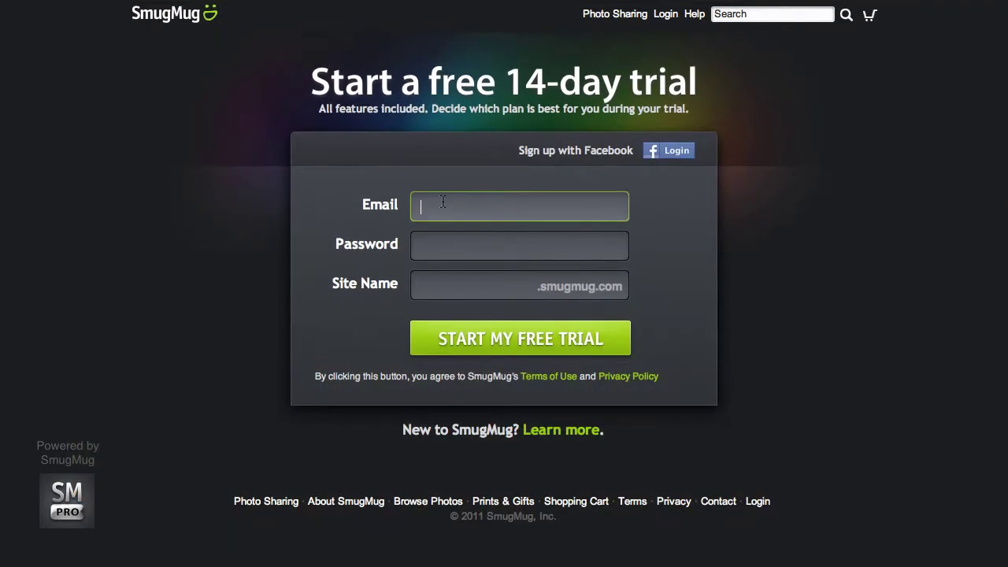
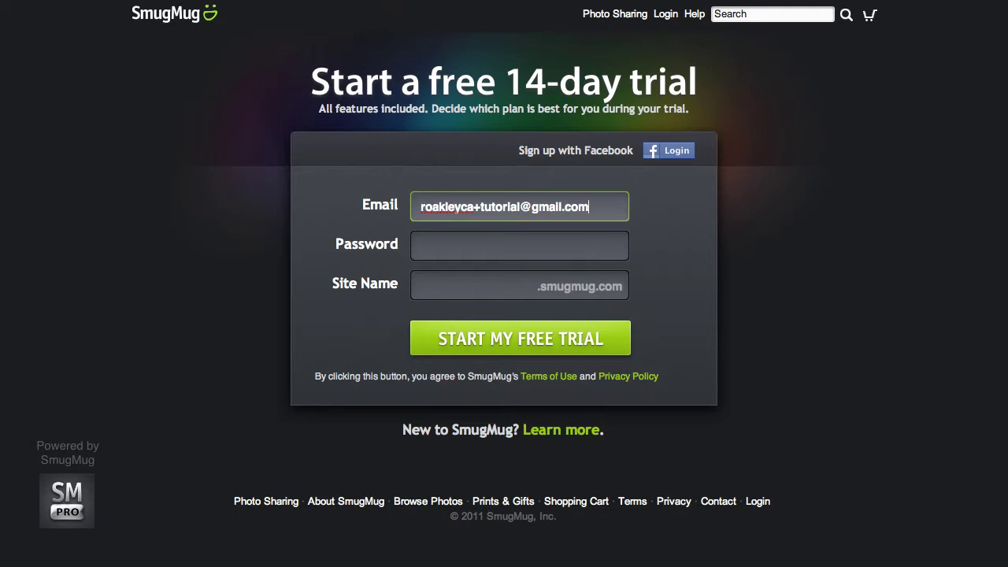
pyautogui.press('Tab')
pyautogui.write('••••••')
pyautogui.press('Tab')
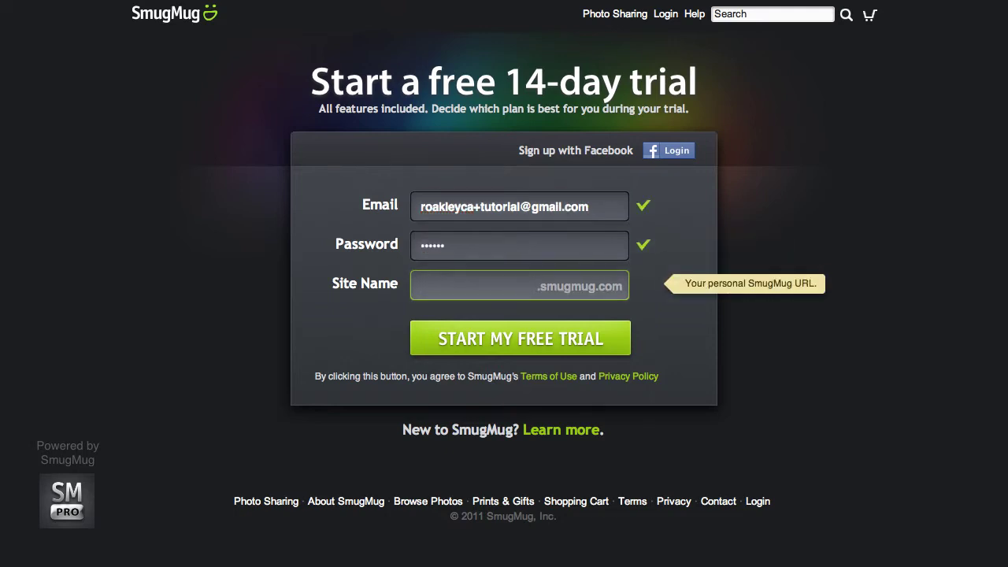
pyautogui.write('Johnny')
pyautogui.write('Walk')
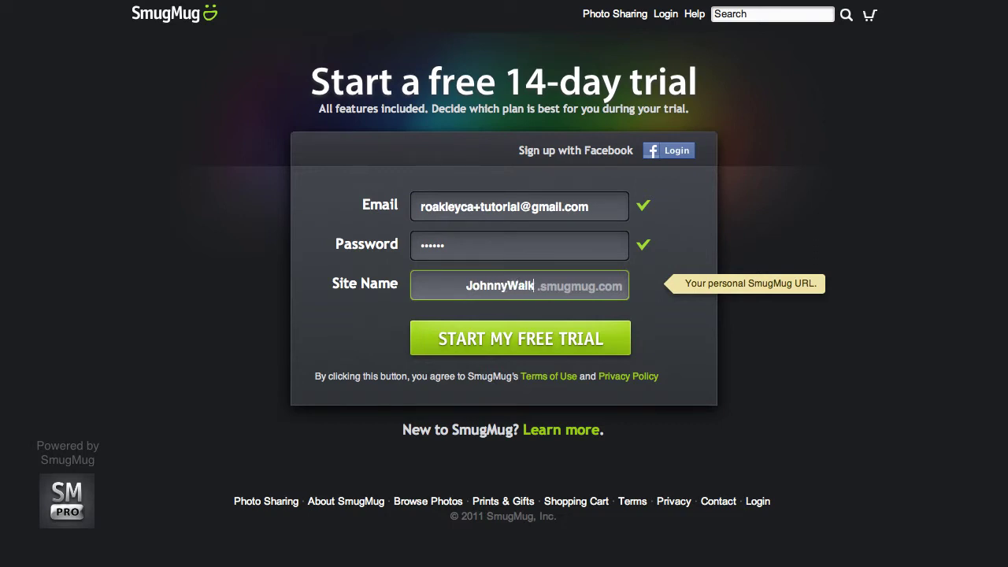
pyautogui.write('erPhotography')
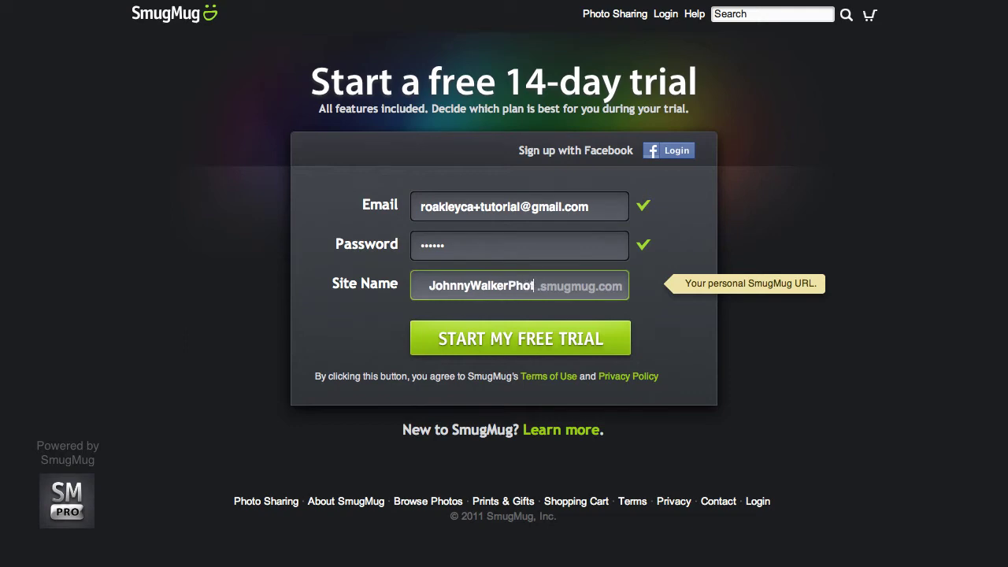
pyautogui.write('2')
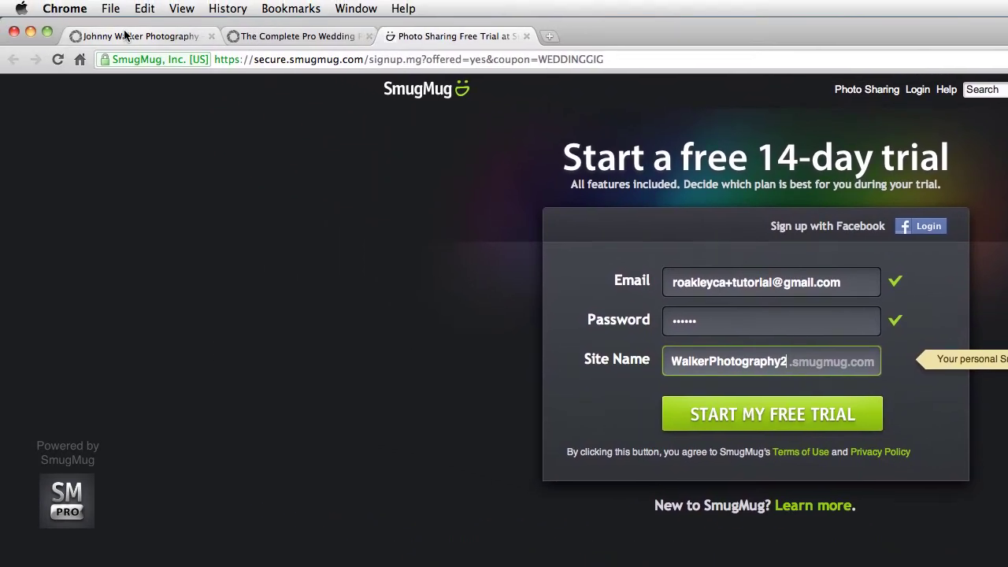
pyautogui.click(146, 36)
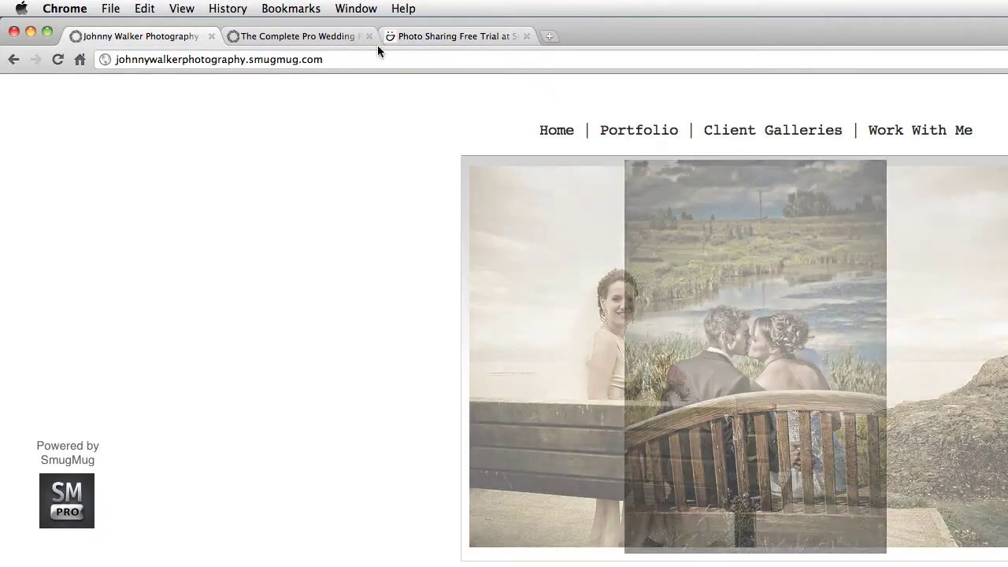
pyautogui.click(434, 36)
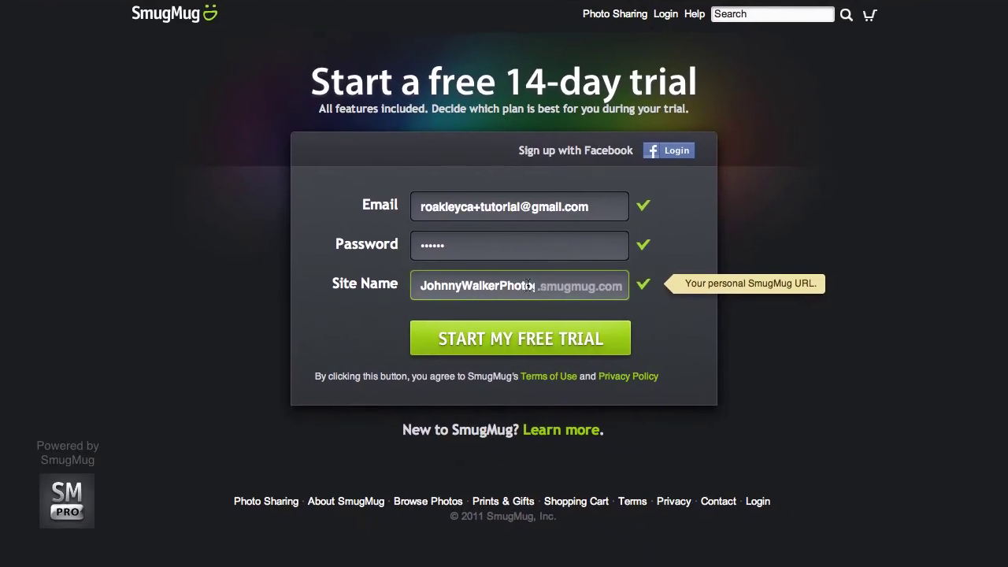
pyautogui.write('graphy2')
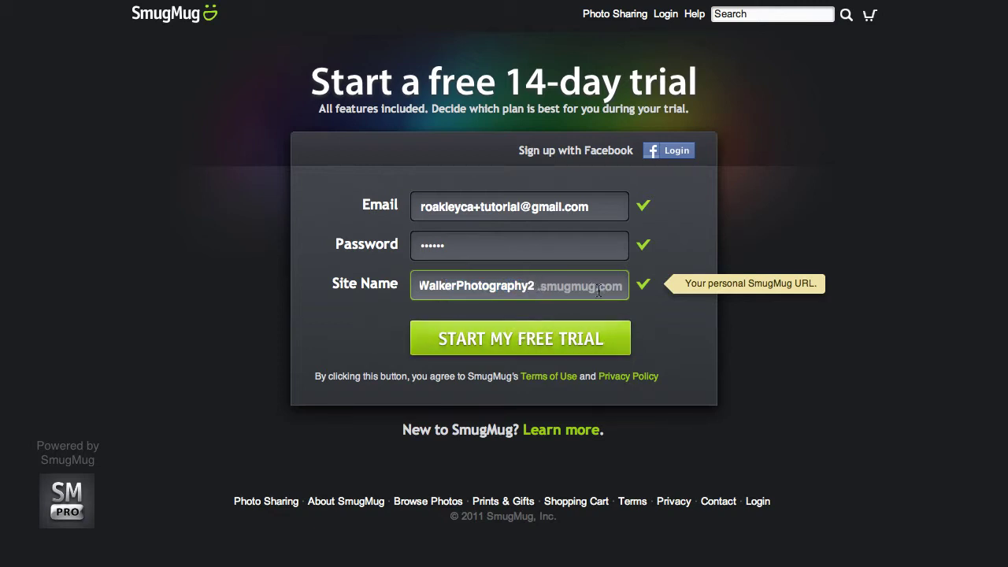
pyautogui.click(490, 345)
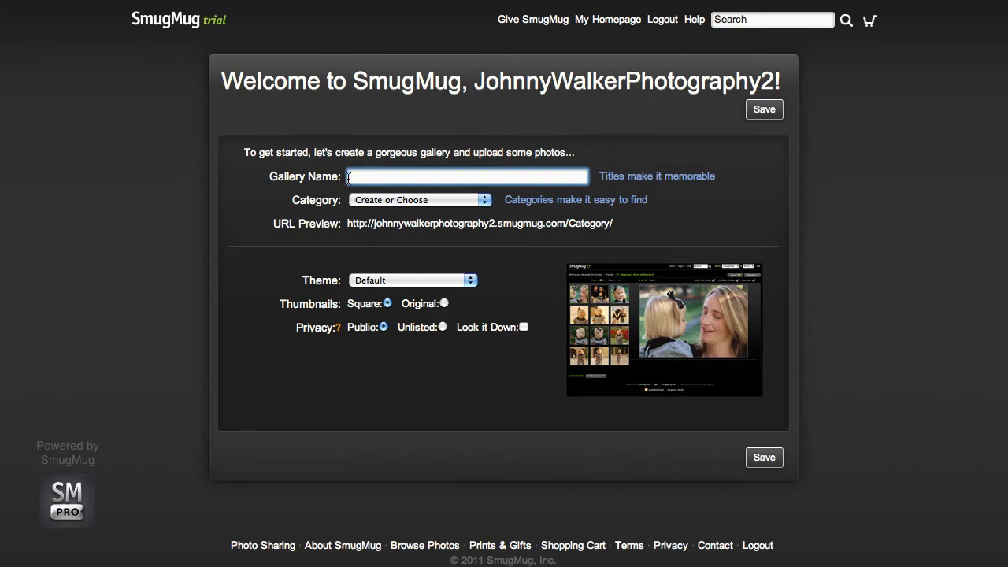
# - Compare the existing site's Client Galleries page with the new account's gallery-creation welcome page
pyautogui.click(112, 29)
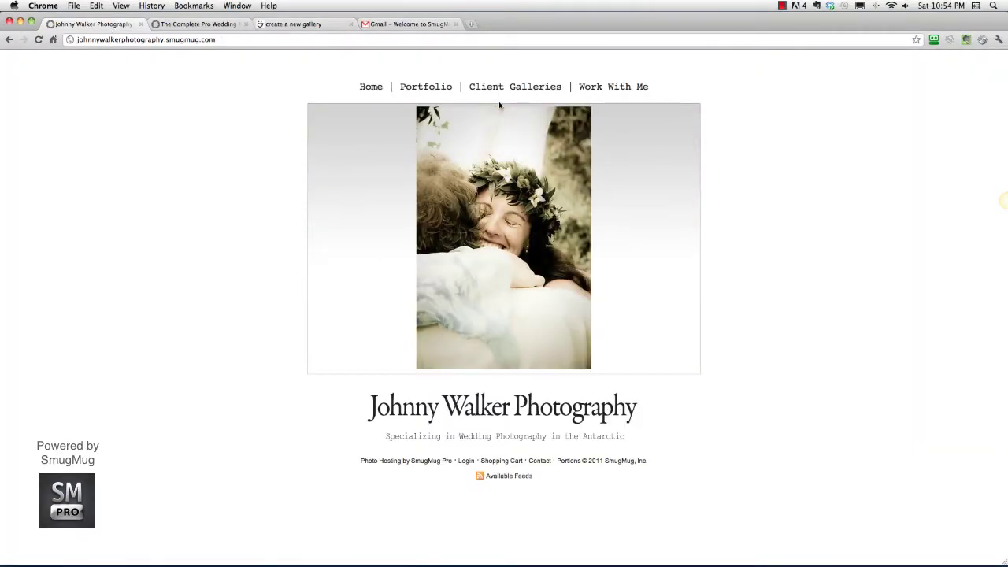
pyautogui.click(304, 24)
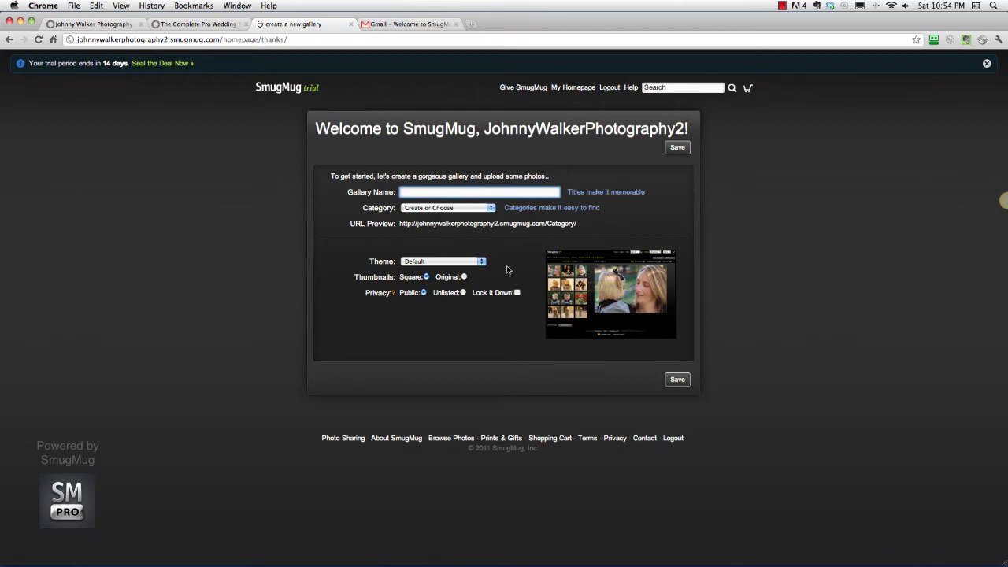
pyautogui.click(91, 24)
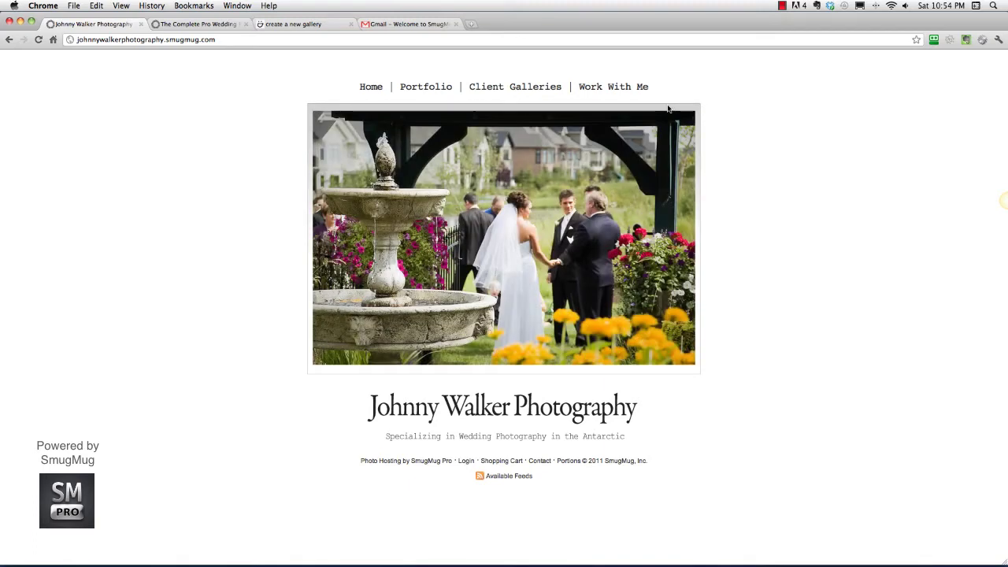
pyautogui.click(522, 88)
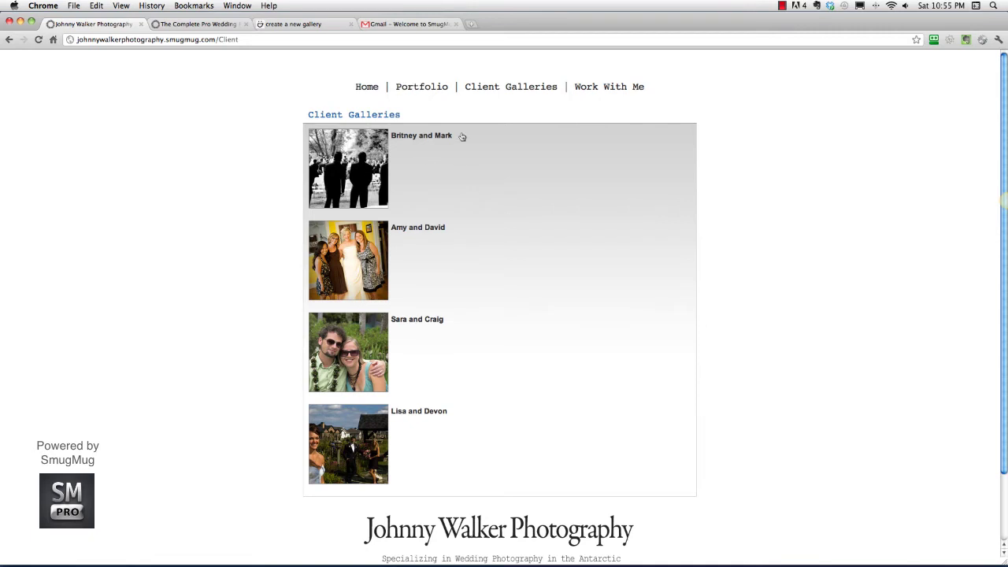
pyautogui.click(306, 24)
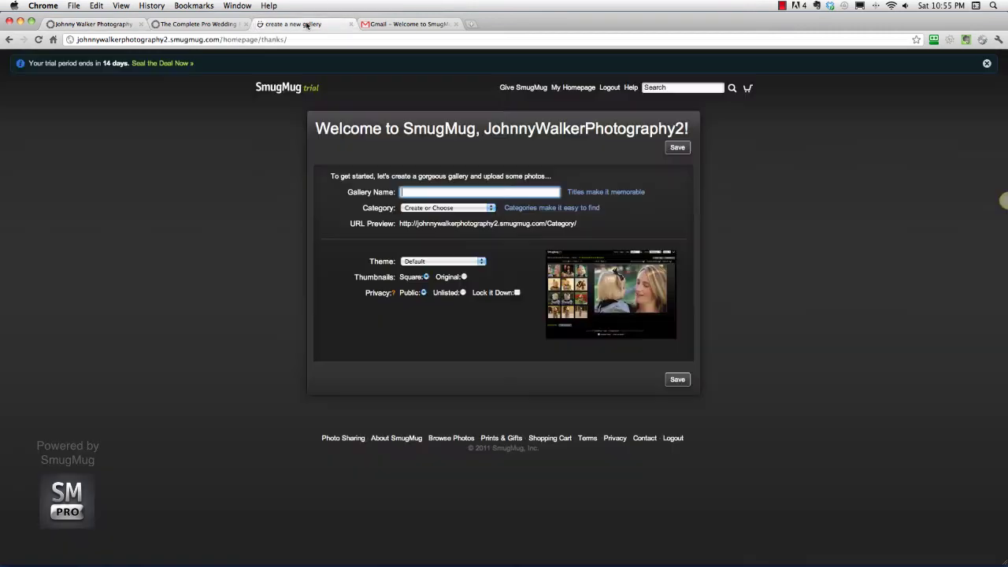
pyautogui.click(88, 25)
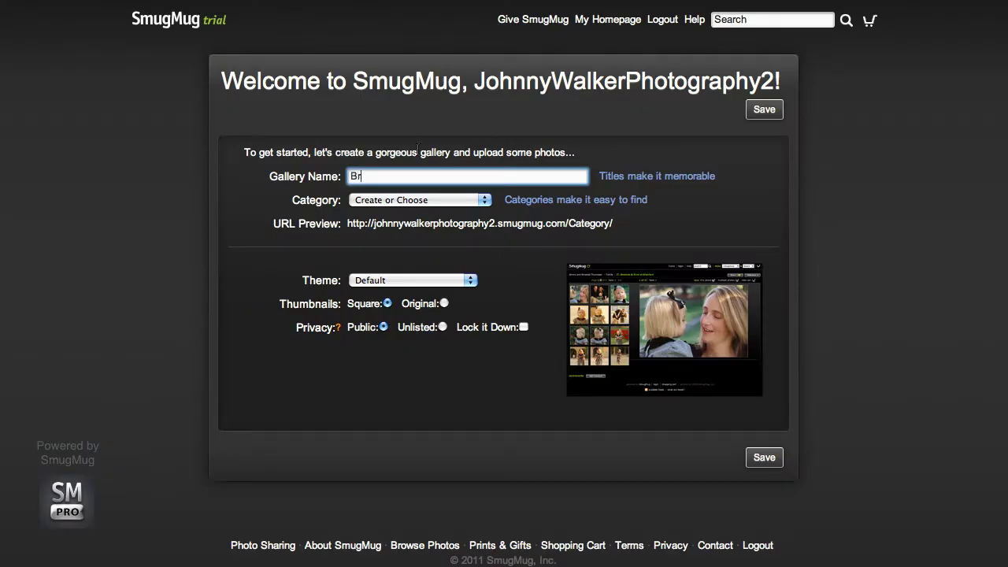
# - Name the gallery 'Britney and Mark', add a new 'Client' category, keep the Default theme, and save
pyautogui.press('BackSpace')
pyautogui.press('BackSpace')
pyautogui.write('ney and Mar')
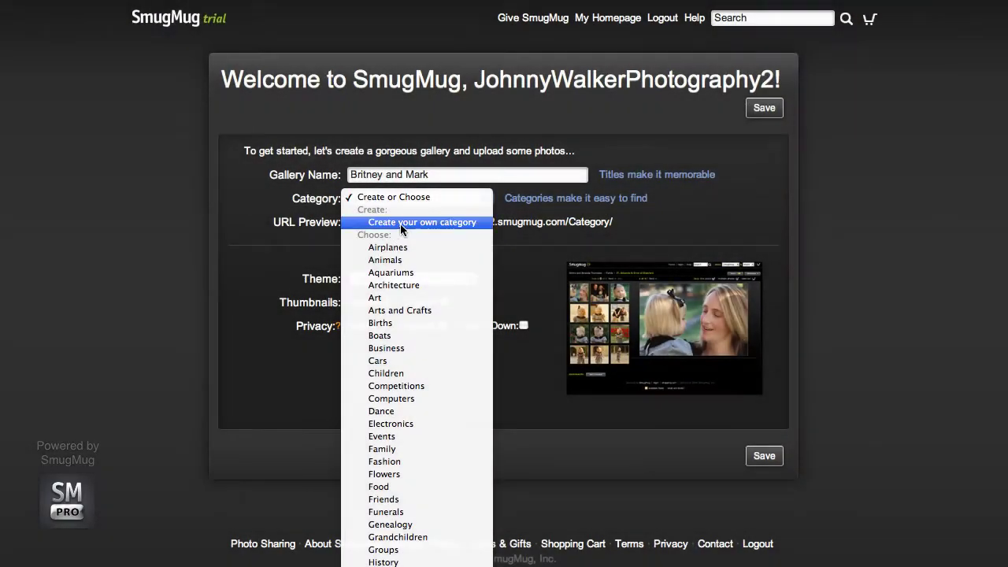
pyautogui.click(400, 221)
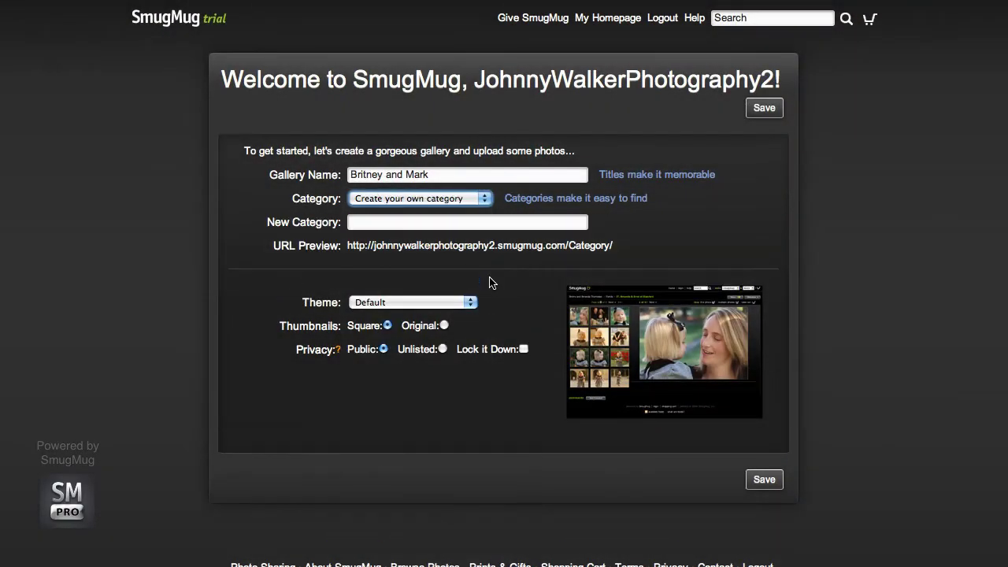
pyautogui.click(379, 222)
pyautogui.write('Client')
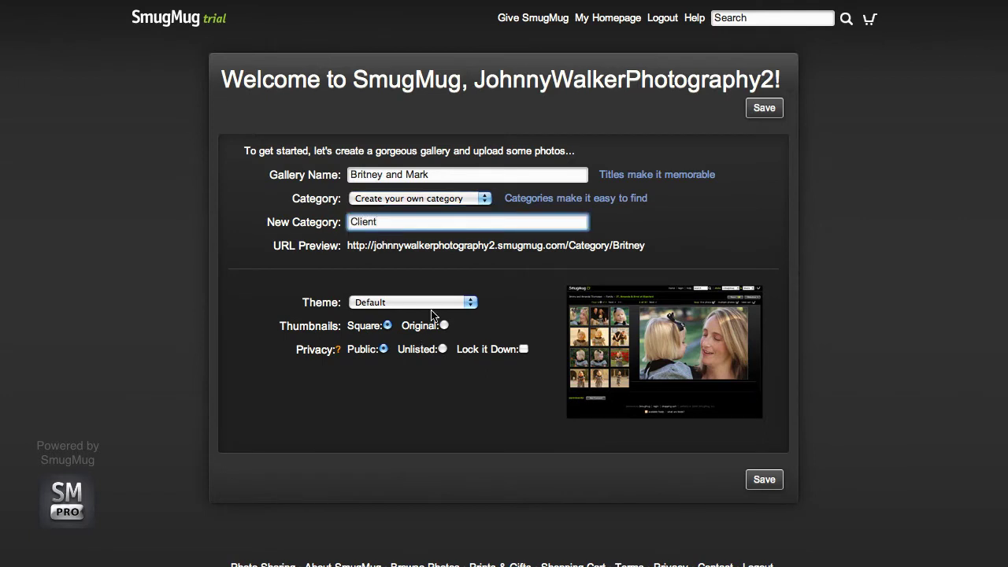
pyautogui.click(392, 302)
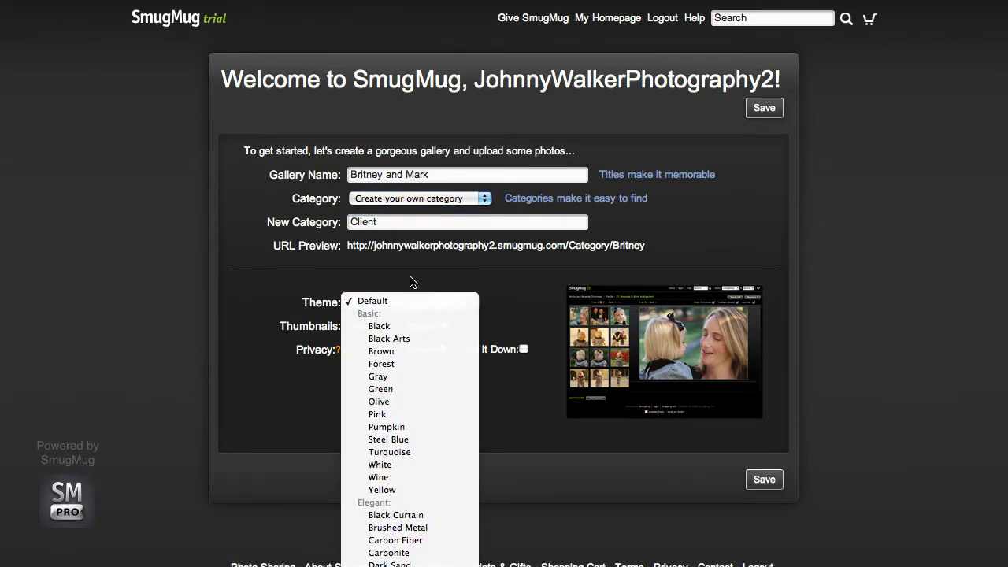
pyautogui.click(409, 282)
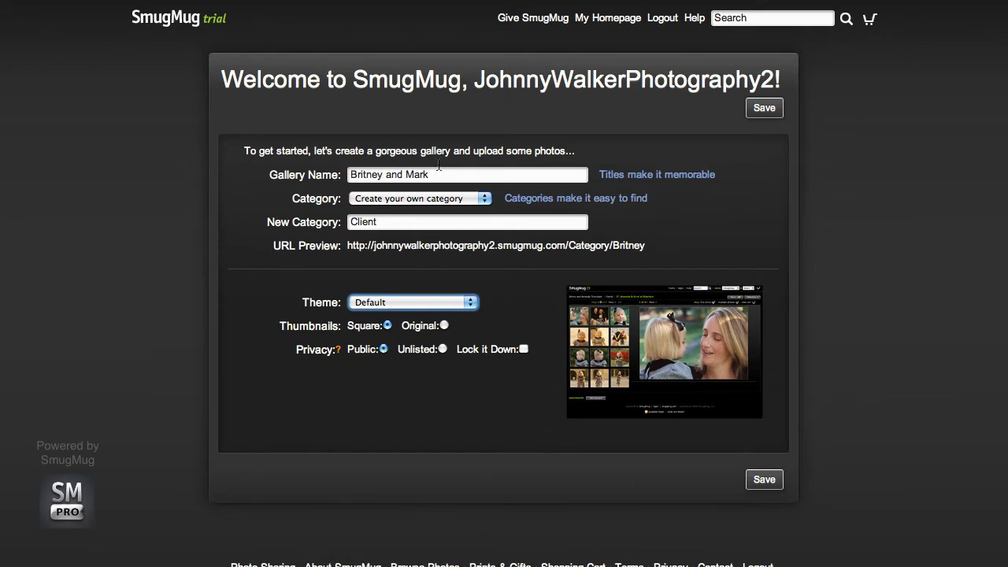
pyautogui.click(763, 480)
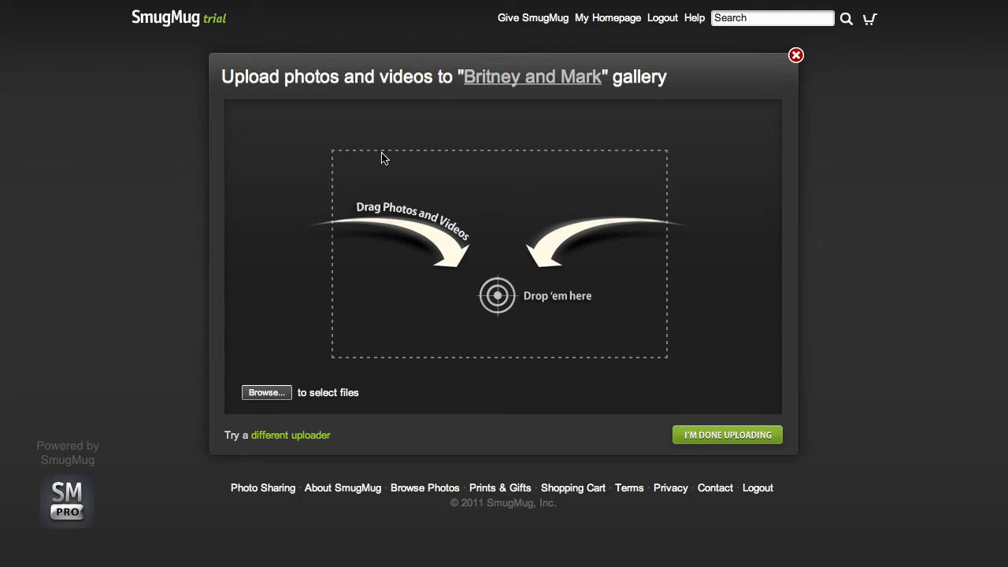
# - Upload all photos from Finder's Client Galleries > Britney and Mark folder, then finish uploading
pyautogui.press('super+Tab')
pyautogui.press('super+Tab')
pyautogui.press('super+Tab')
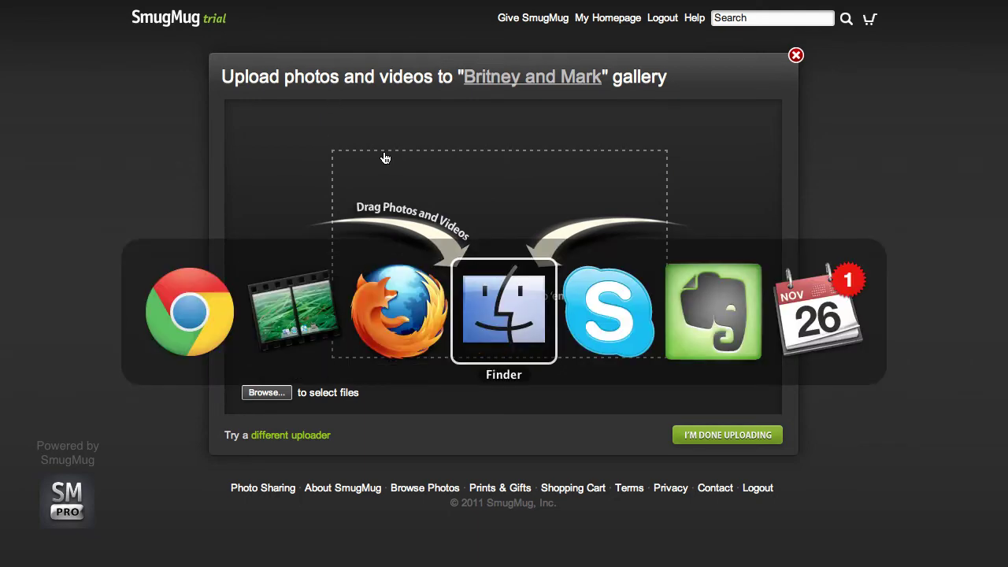
pyautogui.moveTo(567, 12); pyautogui.dragTo(710, 353)
pyautogui.click(710, 356)
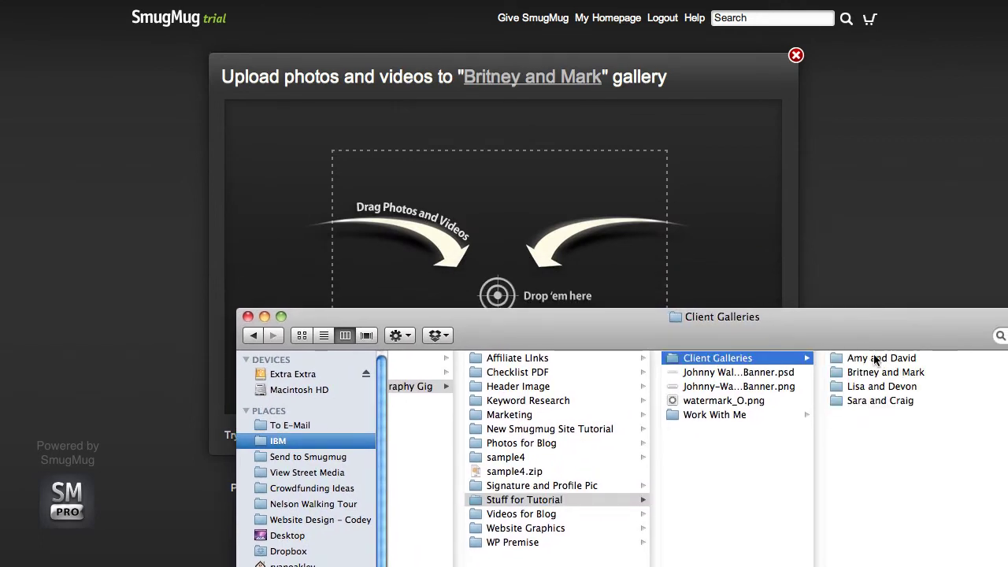
pyautogui.click(909, 375)
pyautogui.click(884, 432)
pyautogui.press('super+a')
pyautogui.moveTo(884, 431); pyautogui.dragTo(520, 246)
pyautogui.click(519, 246)
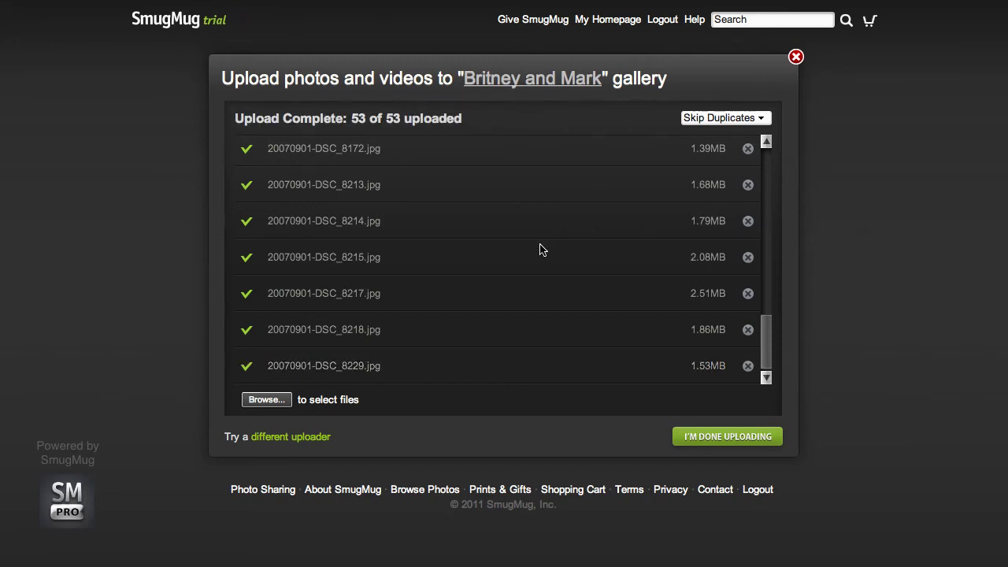
pyautogui.click(706, 439)
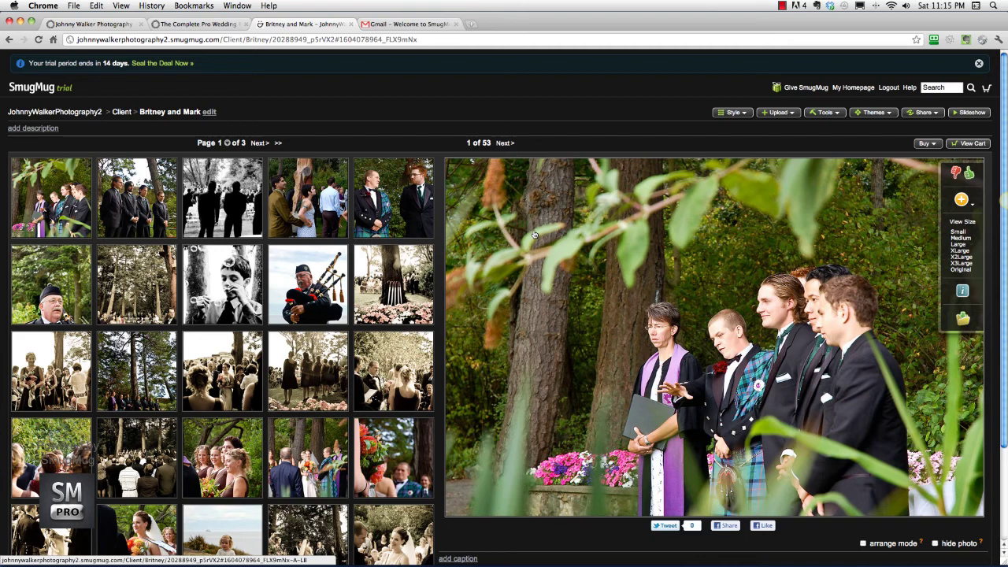
# - Open the Britney and Mark client gallery on the existing Johnny Walker Photography site
pyautogui.click(93, 23)
pyautogui.click(516, 89)
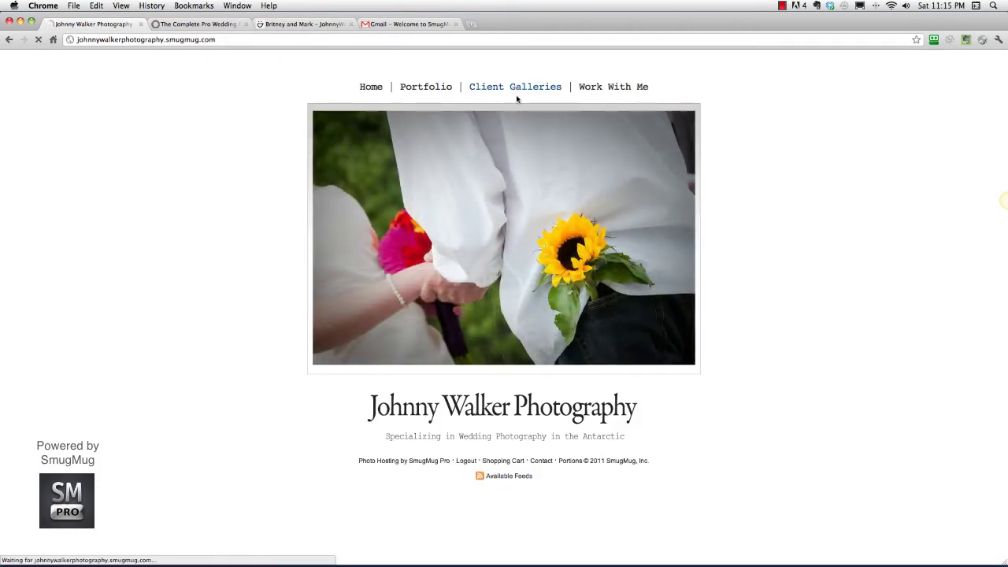
pyautogui.click(378, 160)
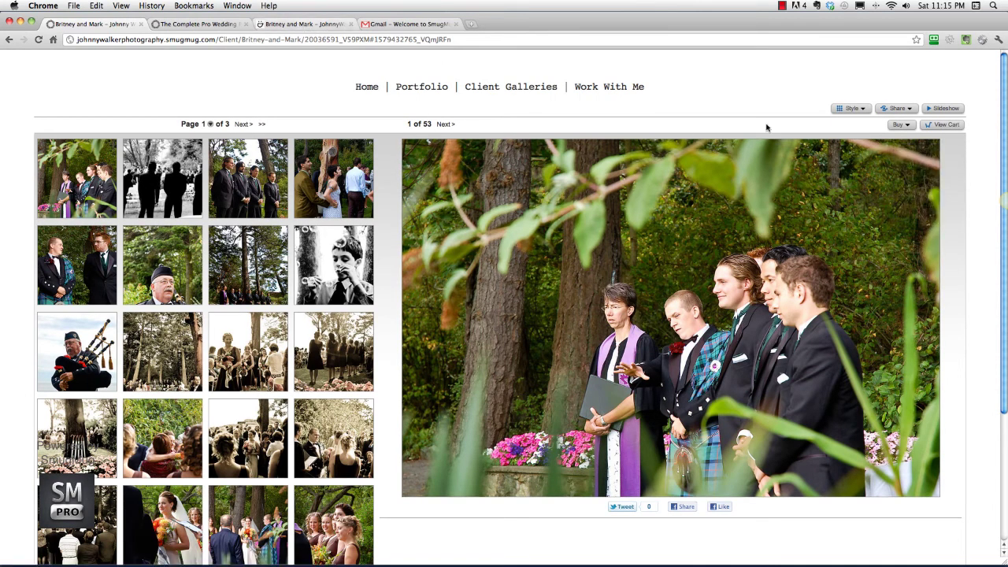
# - Compare it with the new trial gallery, then go to the JohnnyWalkerPhotography2 home page
pyautogui.click(310, 25)
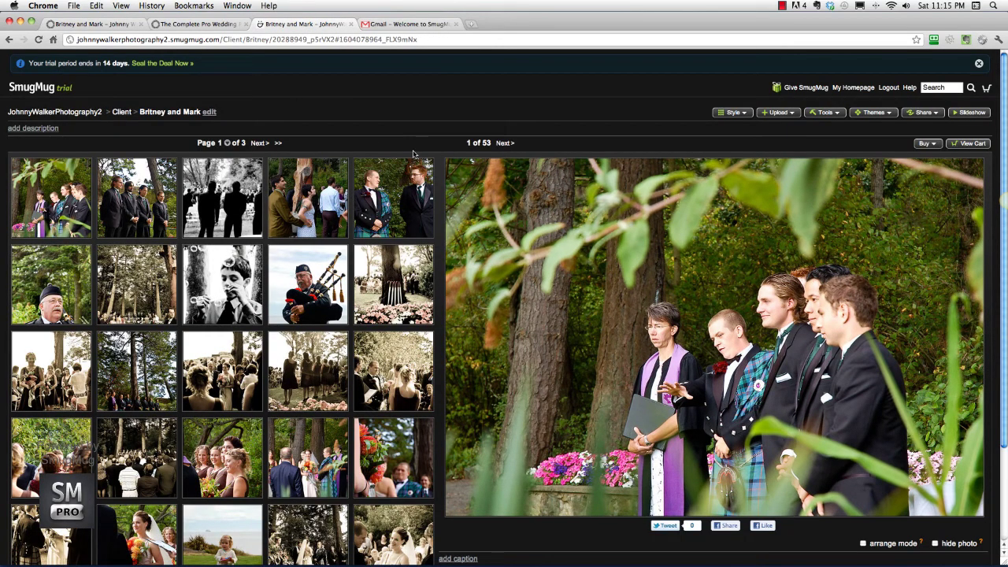
pyautogui.scroll(-5, 448, 253)
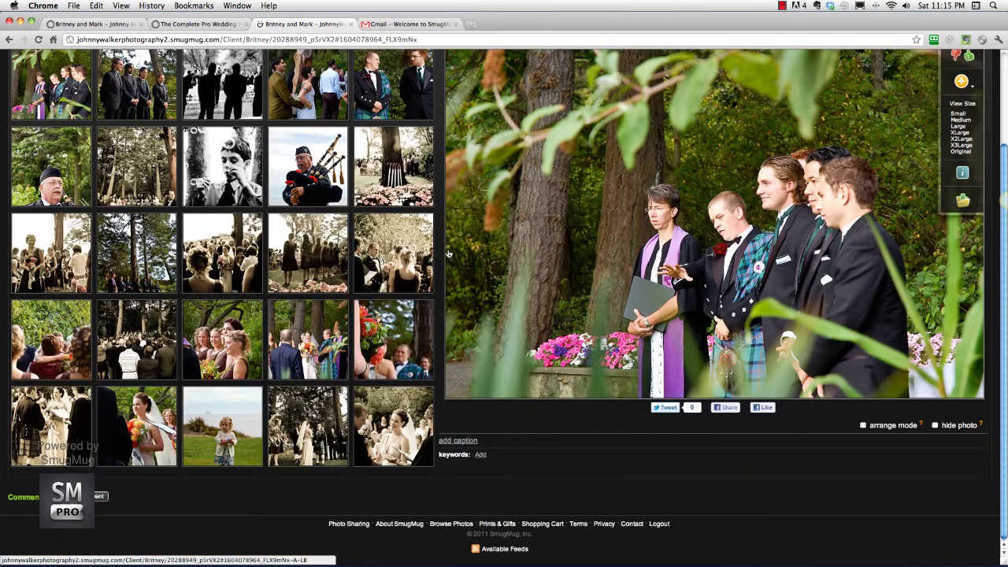
pyautogui.scroll(5, 448, 253)
pyautogui.click(73, 26)
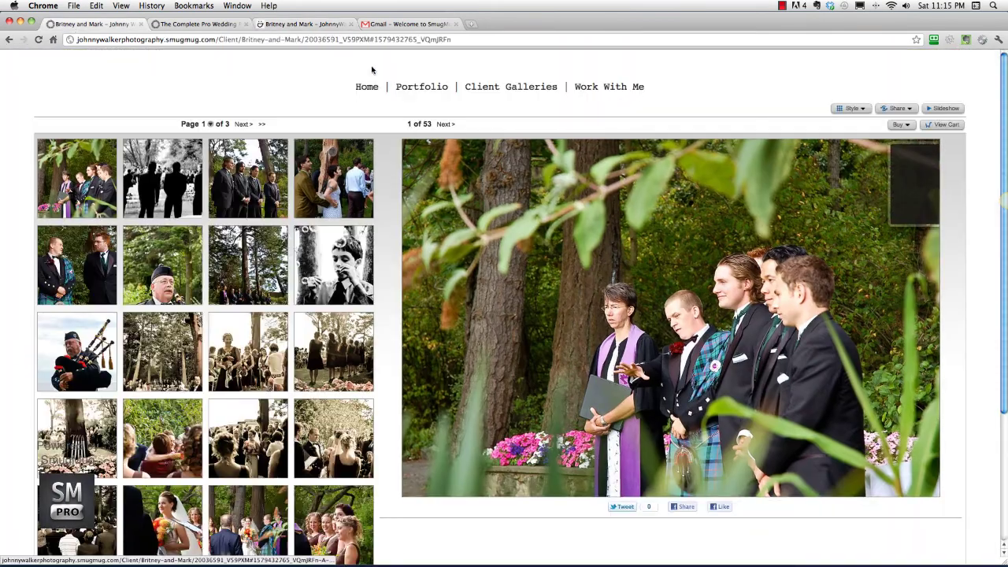
pyautogui.click(330, 26)
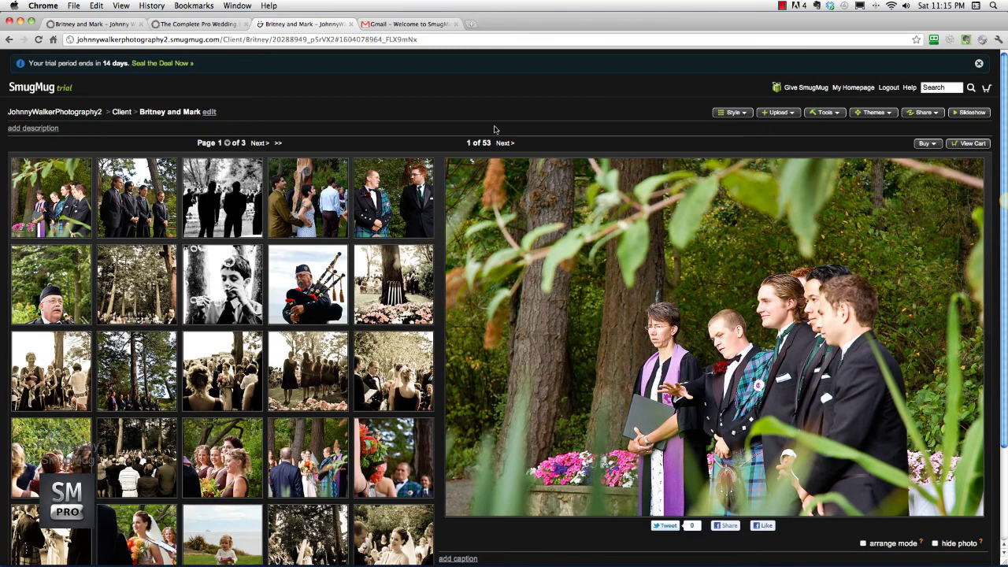
pyautogui.click(76, 114)
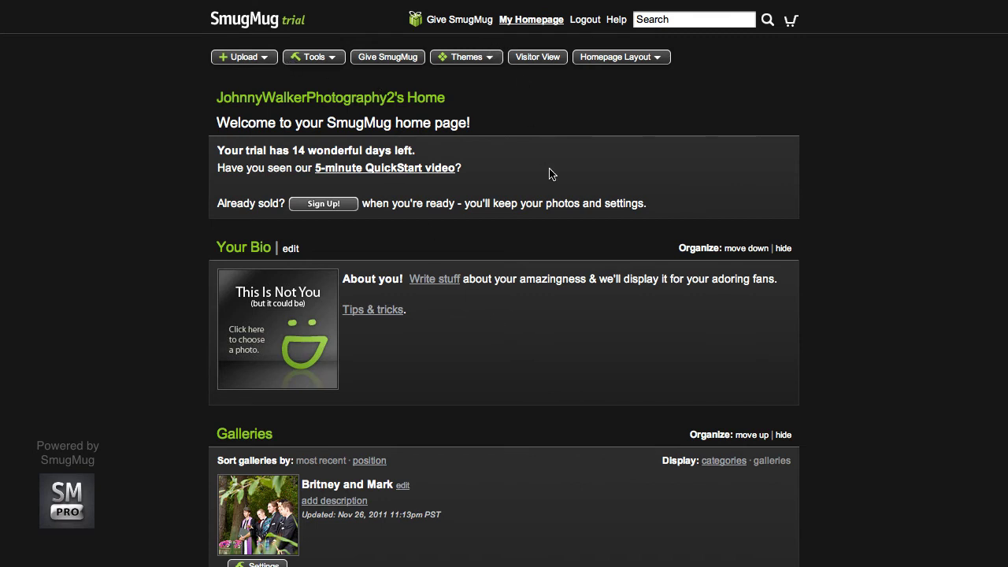
# - View the home page in Visitor View, exit full screen, and visit the Johnny Walker Photography home page
pyautogui.click(541, 61)
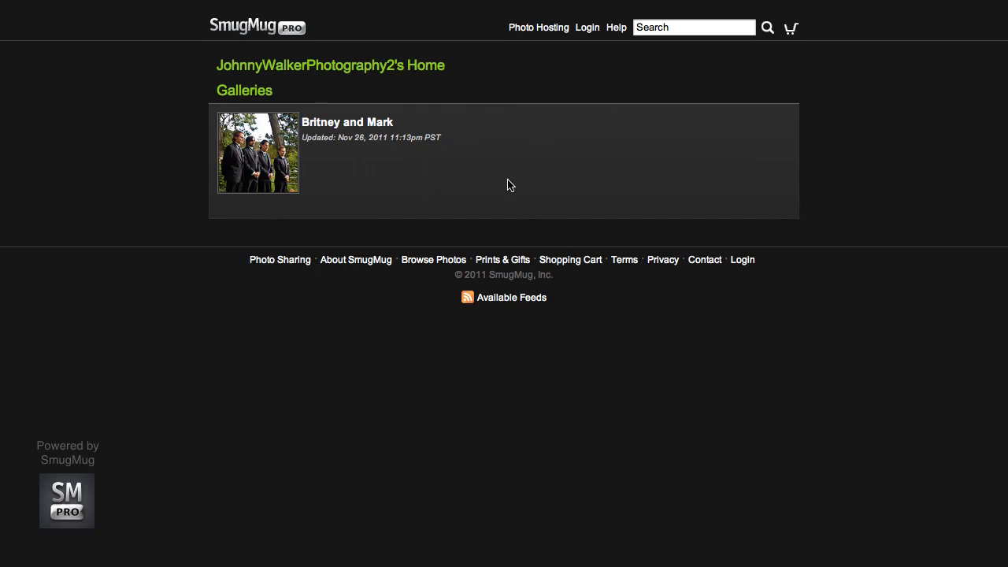
pyautogui.press('Escape')
pyautogui.click(110, 27)
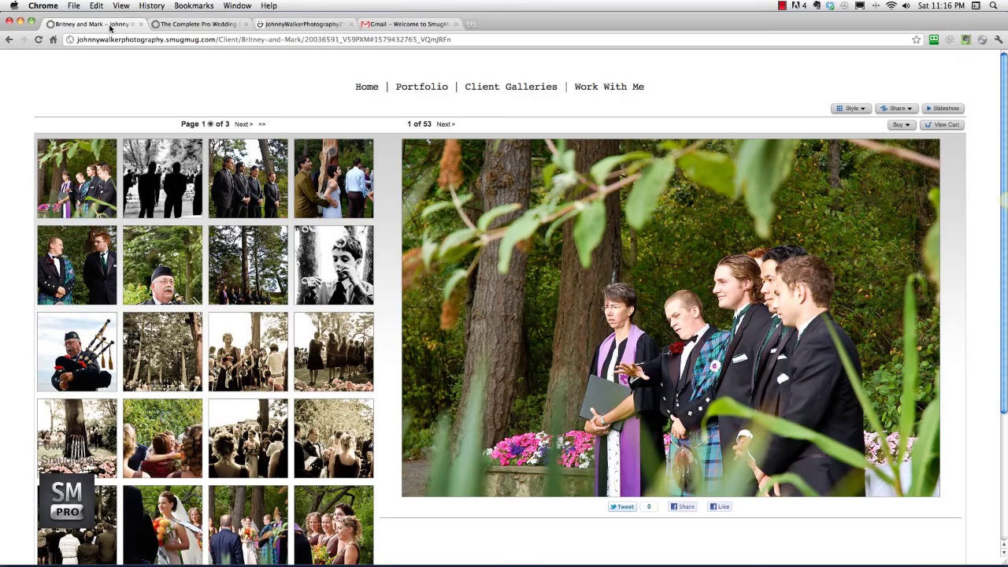
pyautogui.click(367, 87)
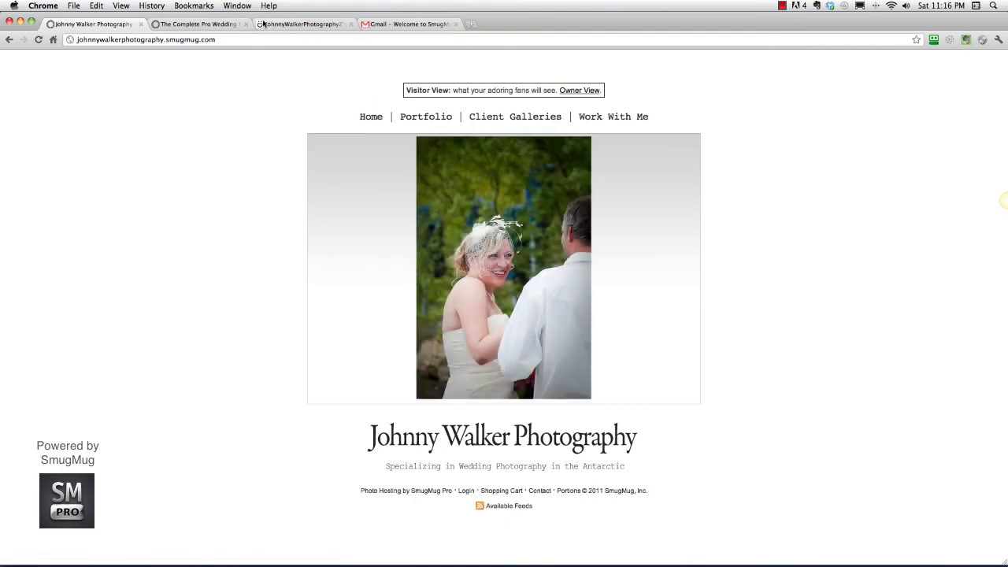
# - Check the wedding website tutorial tab, then return to the JohnnyWalkerPhotography2 galleries page
pyautogui.click(288, 25)
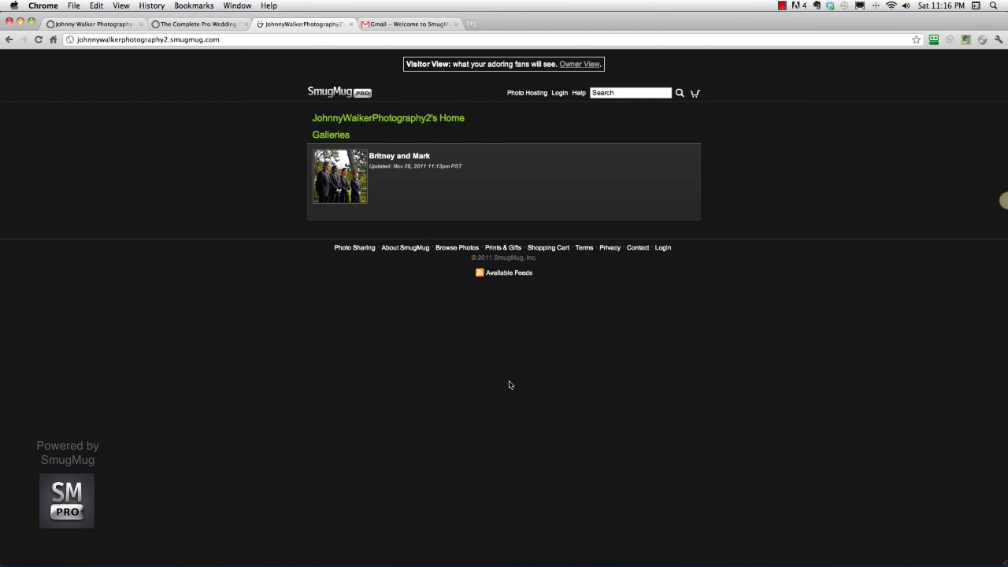
pyautogui.click(199, 25)
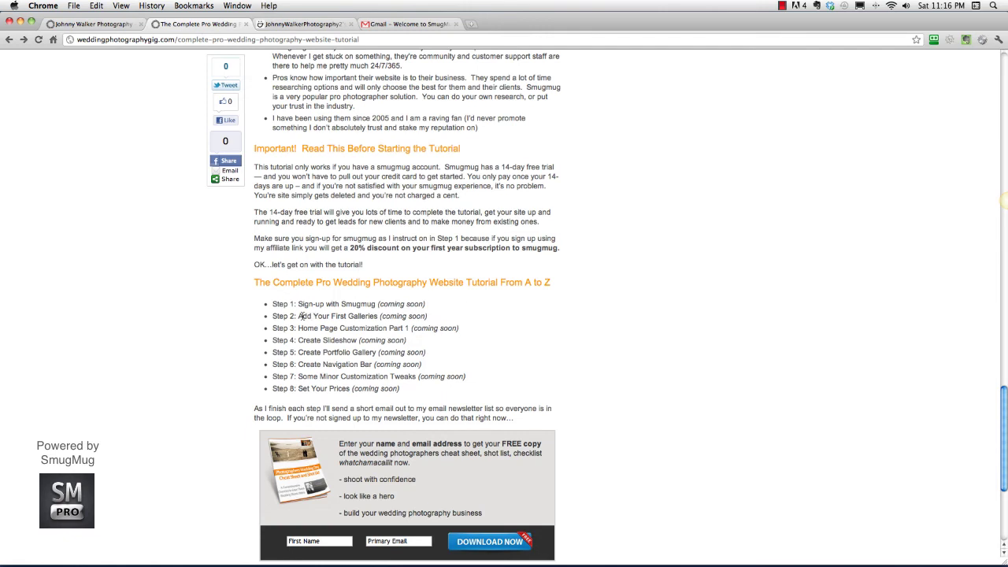
pyautogui.click(303, 24)
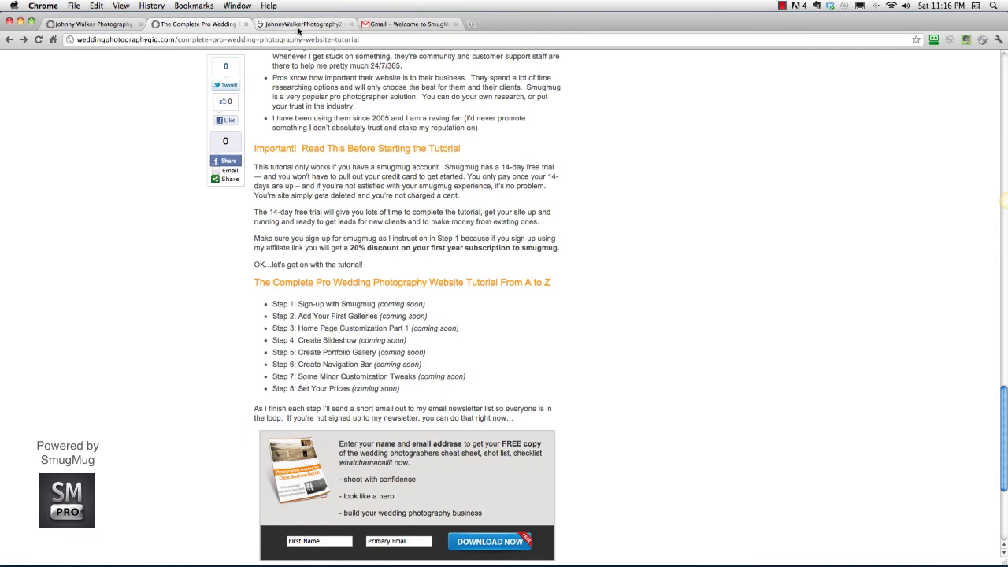